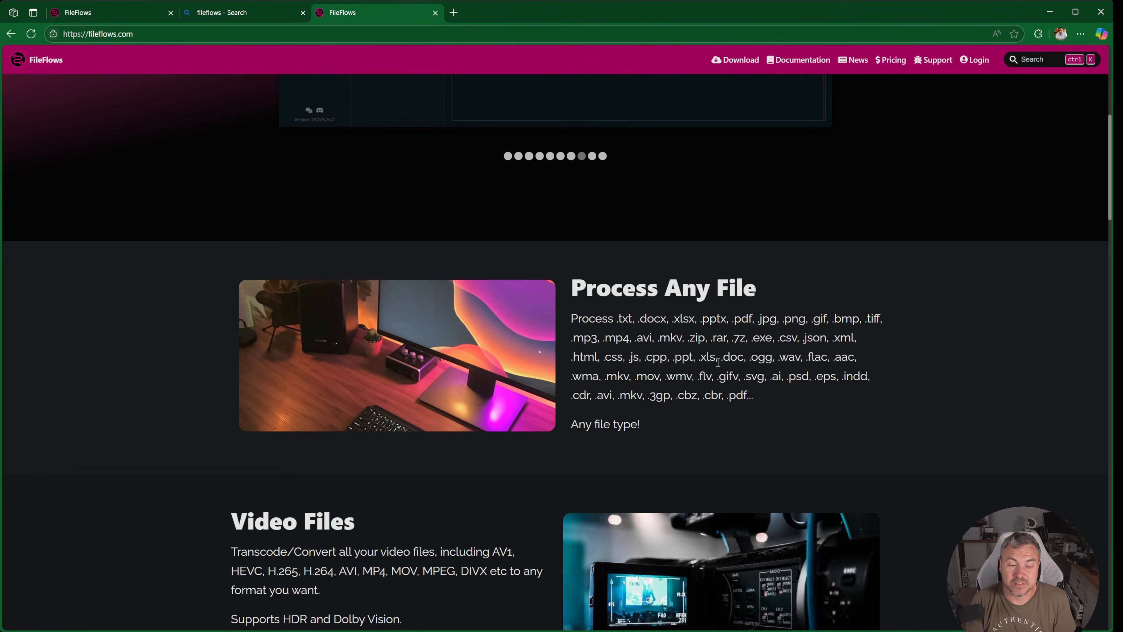
- Read through the FileFlows homepage's feature sections, from supported file types and hardware encoding to scheduling and platforms
scroll(605, 395, "down", 2)
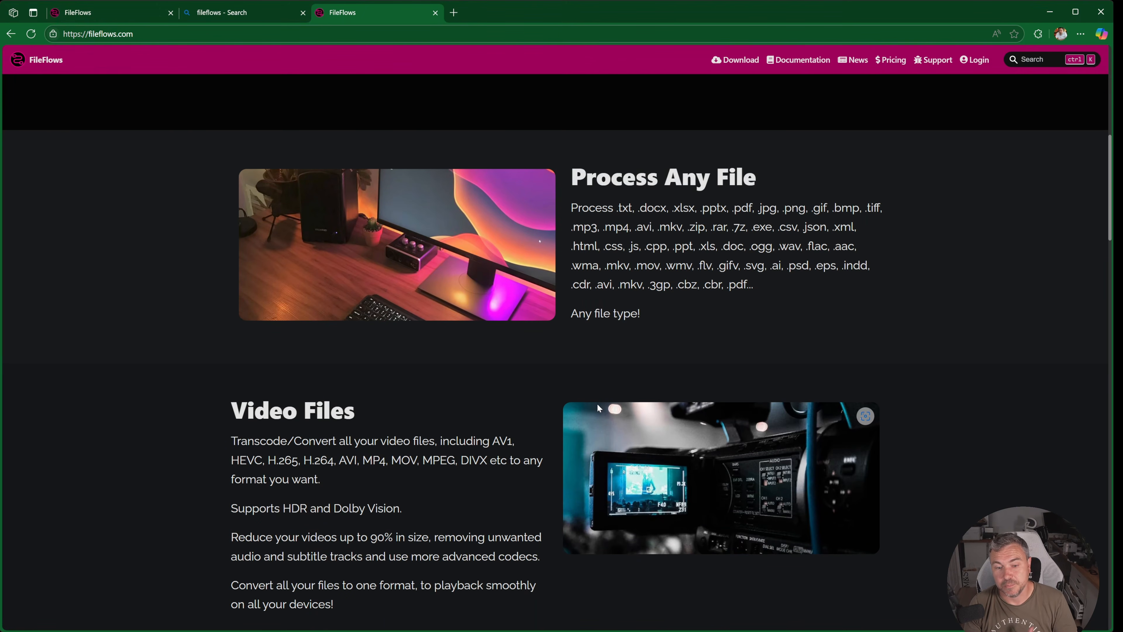
scroll(599, 408, "down", 2)
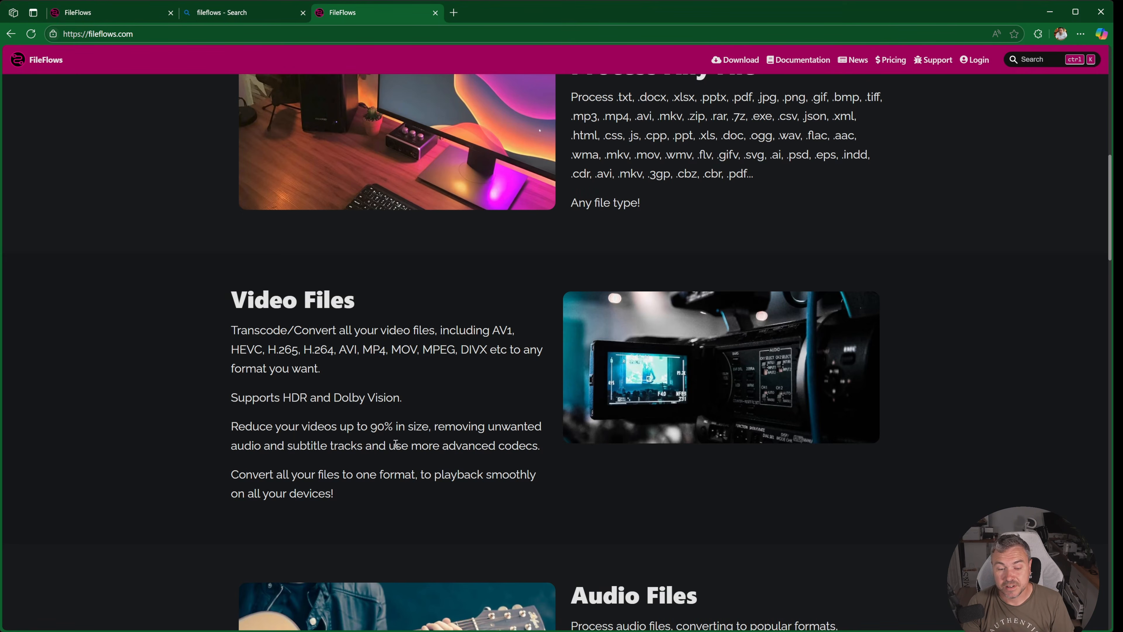
scroll(400, 444, "down", 5)
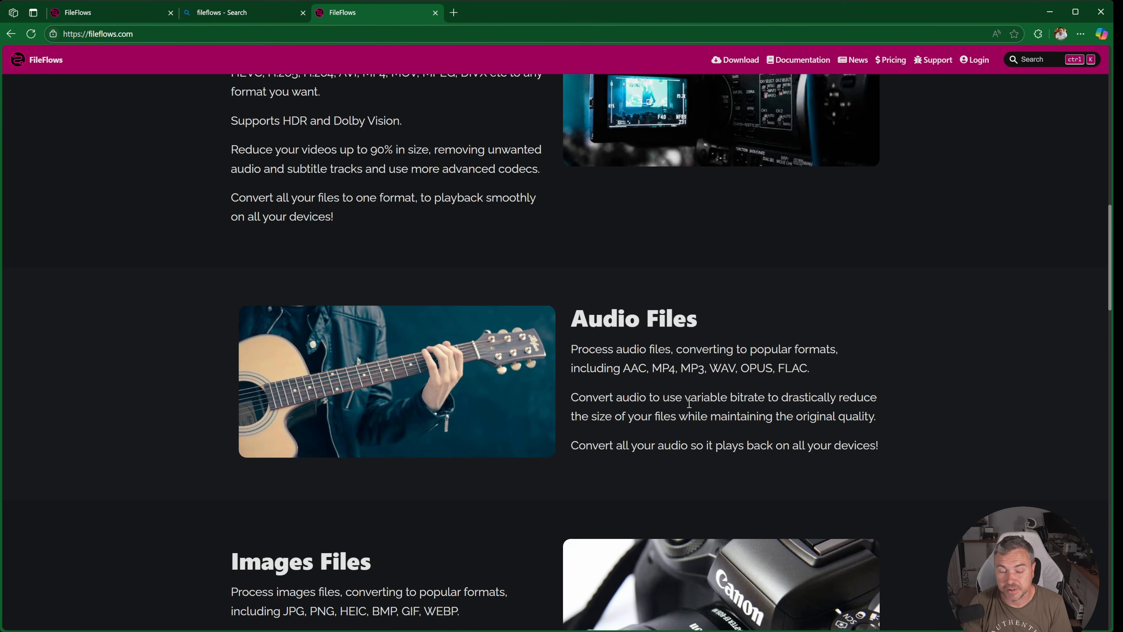
scroll(539, 440, "down", 5)
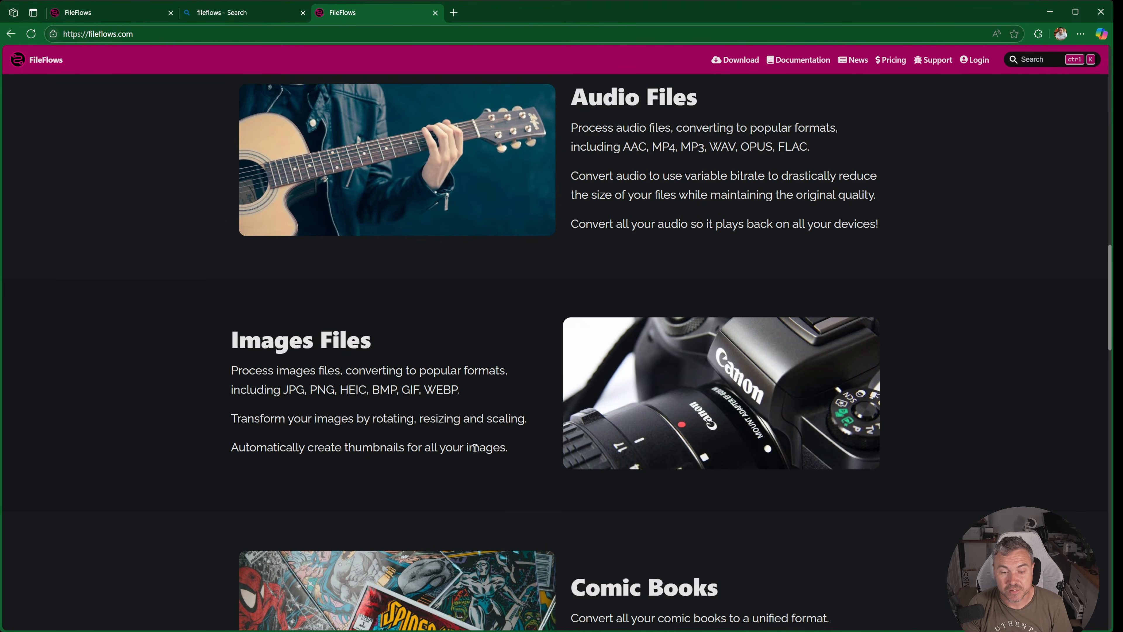
scroll(474, 448, "down", 2)
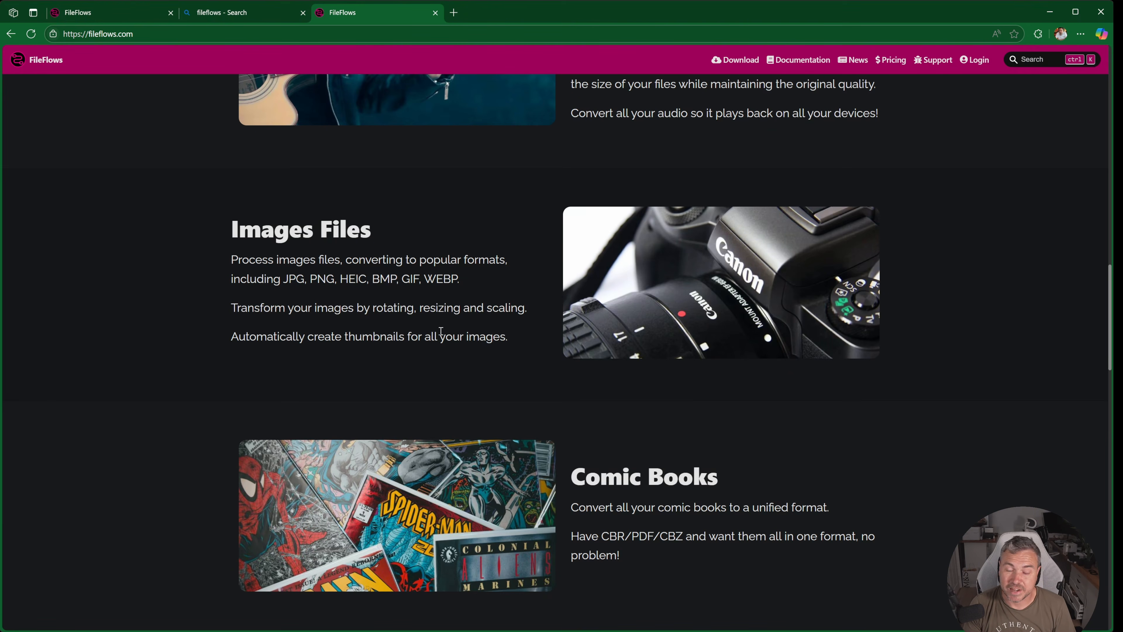
scroll(441, 330, "down", 2)
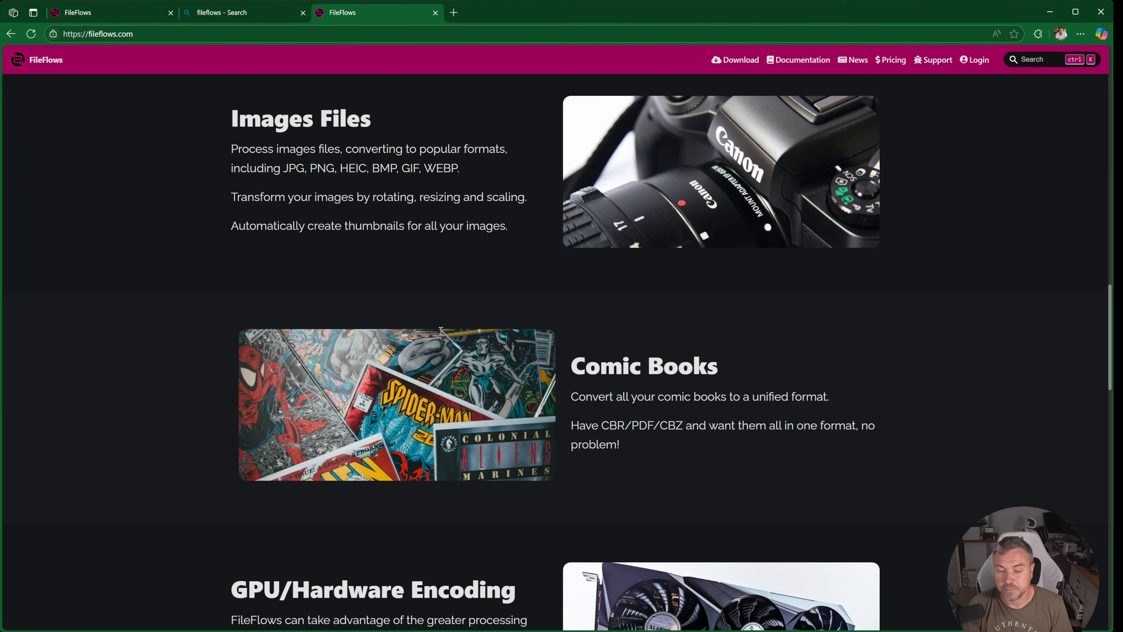
scroll(440, 330, "down", 2)
scroll(440, 330, "down", 2)
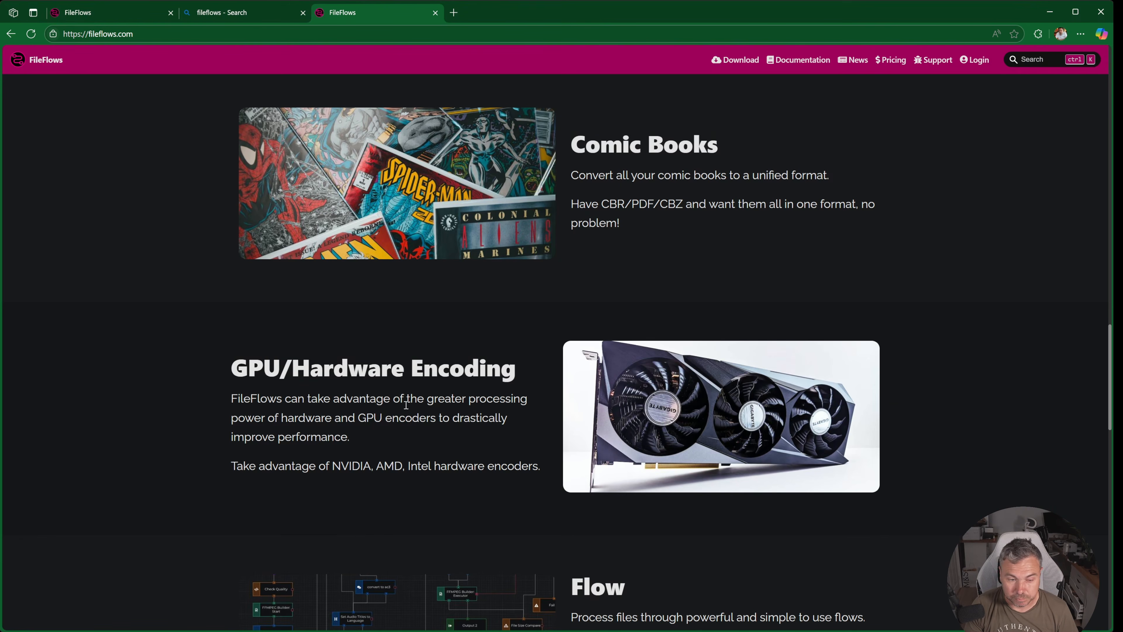
scroll(406, 405, "down", 5)
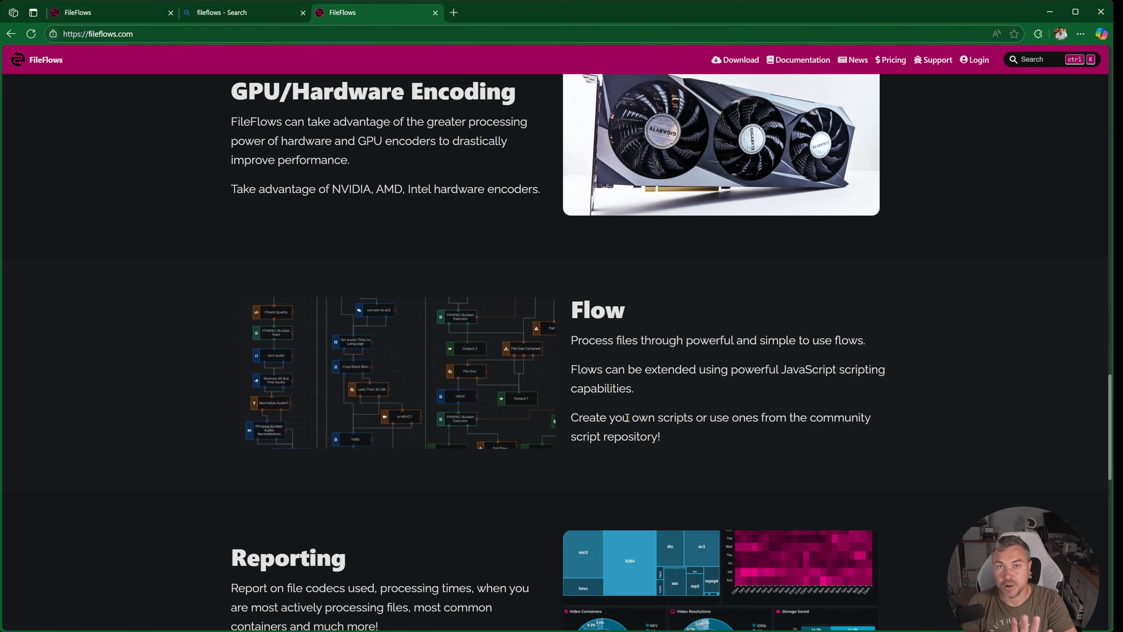
scroll(627, 418, "down", 4)
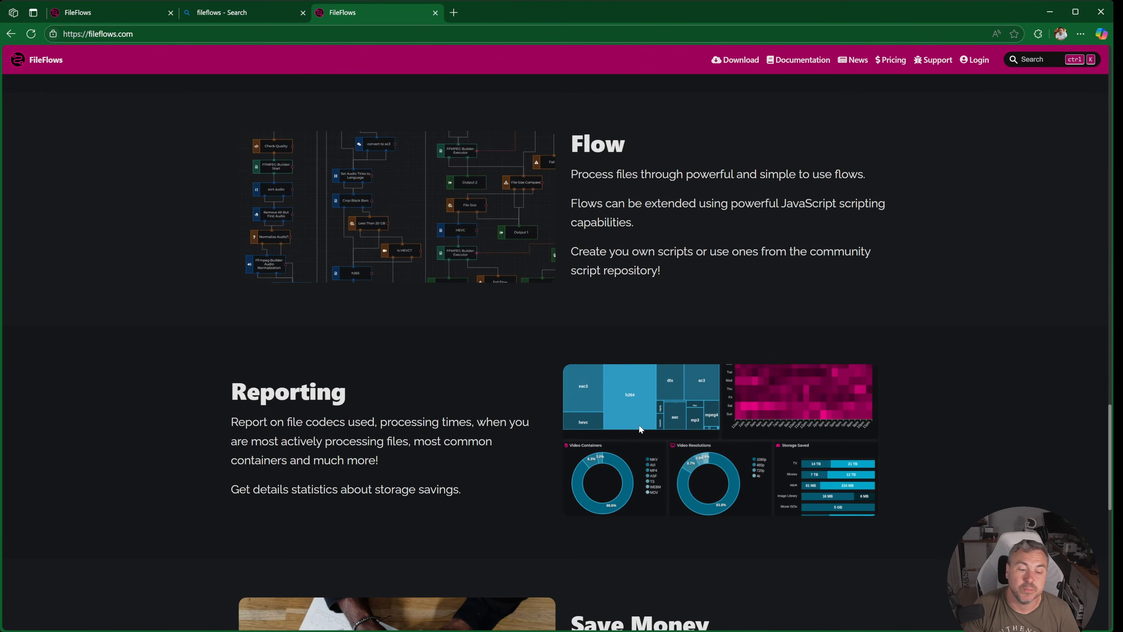
scroll(639, 430, "down", 3)
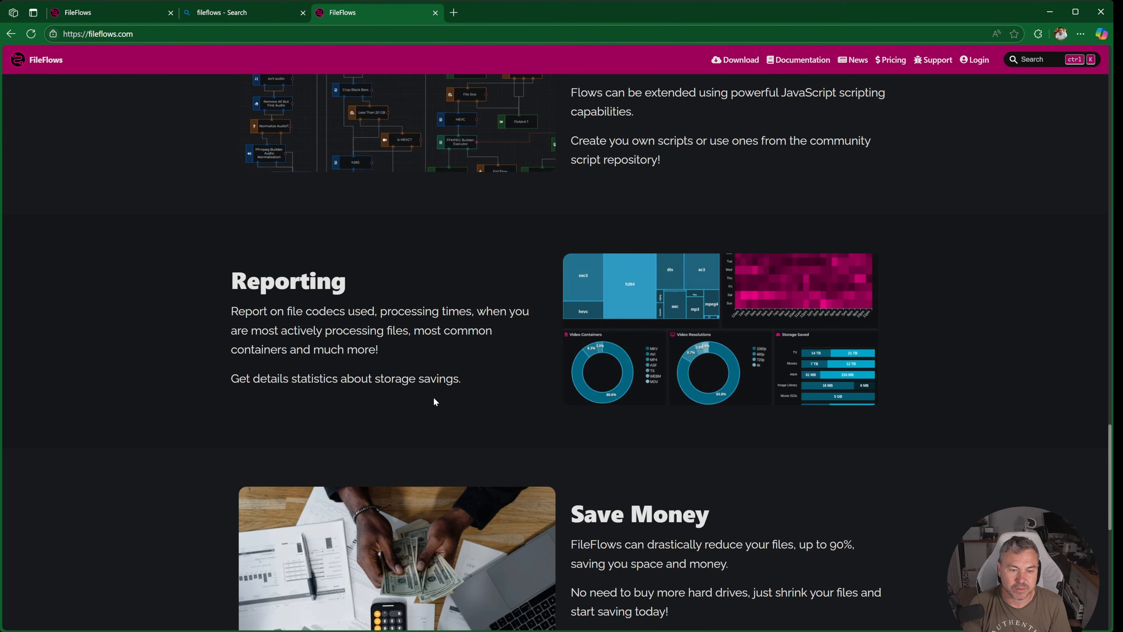
scroll(436, 403, "down", 3)
scroll(446, 409, "down", 3)
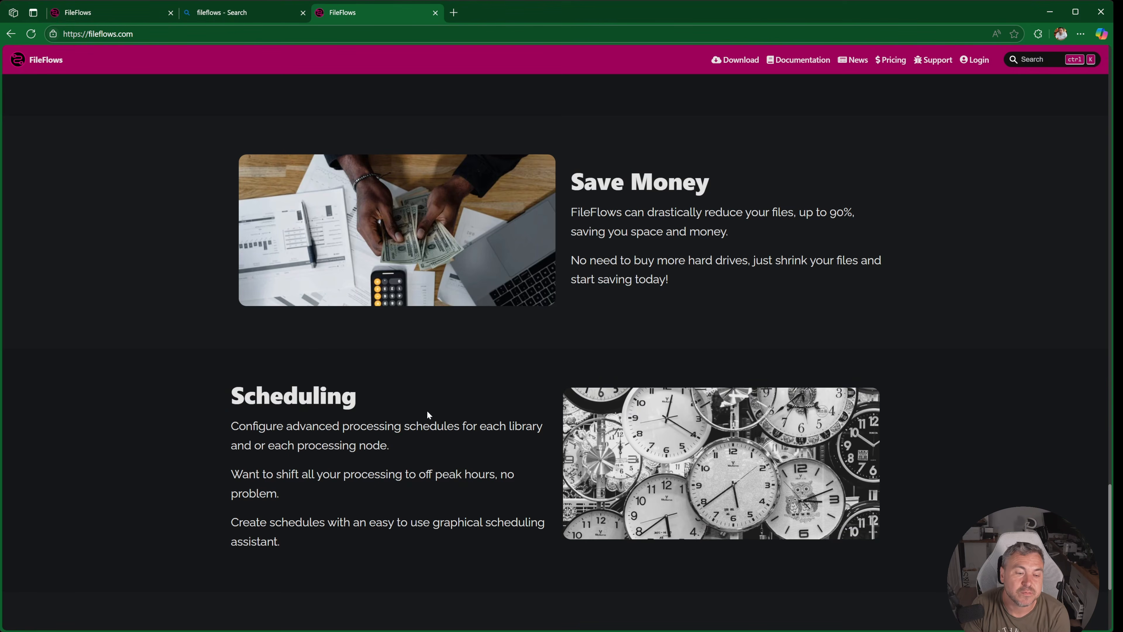
scroll(435, 470, "down", 2)
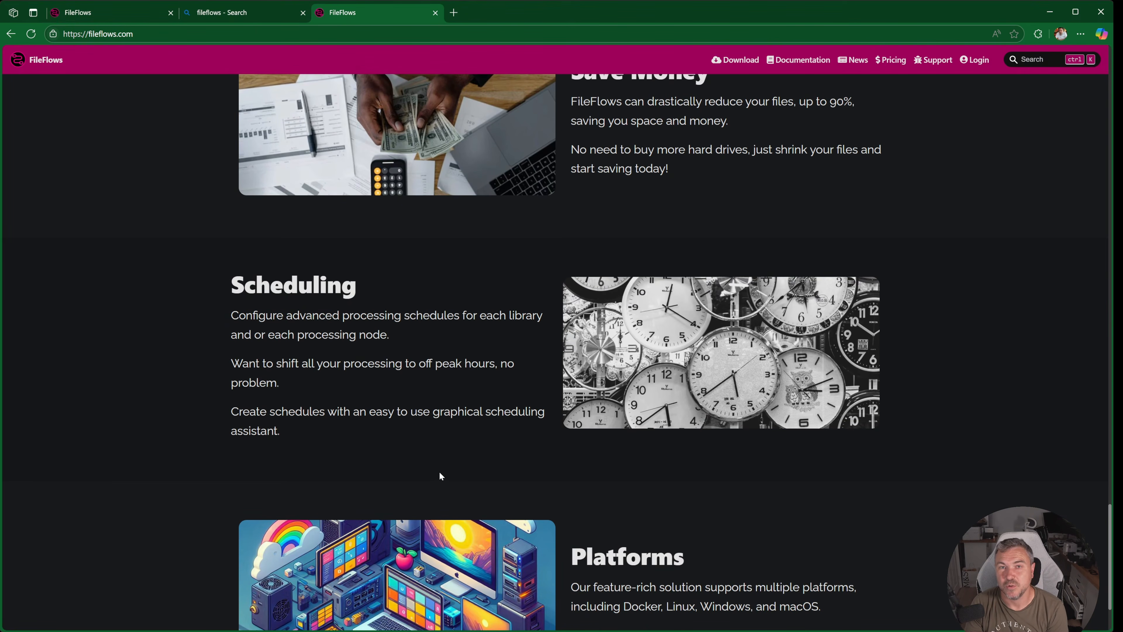
scroll(360, 387, "down", 2)
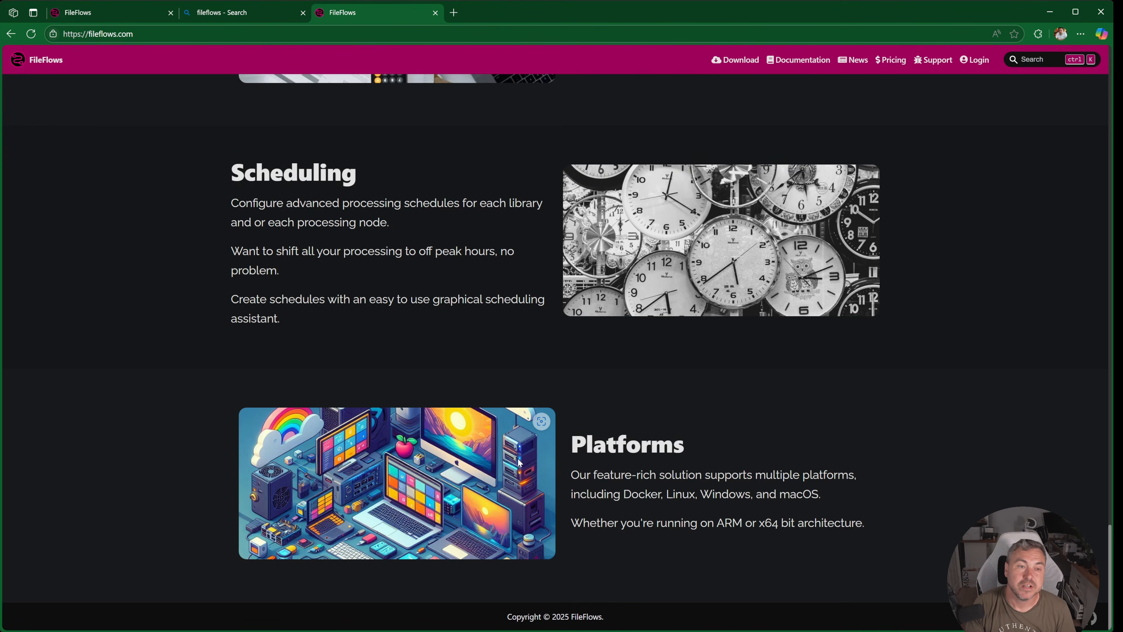
- Open the FileFlows pricing page and compare the features of the Free through Enterprise plans, including the feature descriptions
scroll(726, 461, "up", 20)
left_click(890, 59)
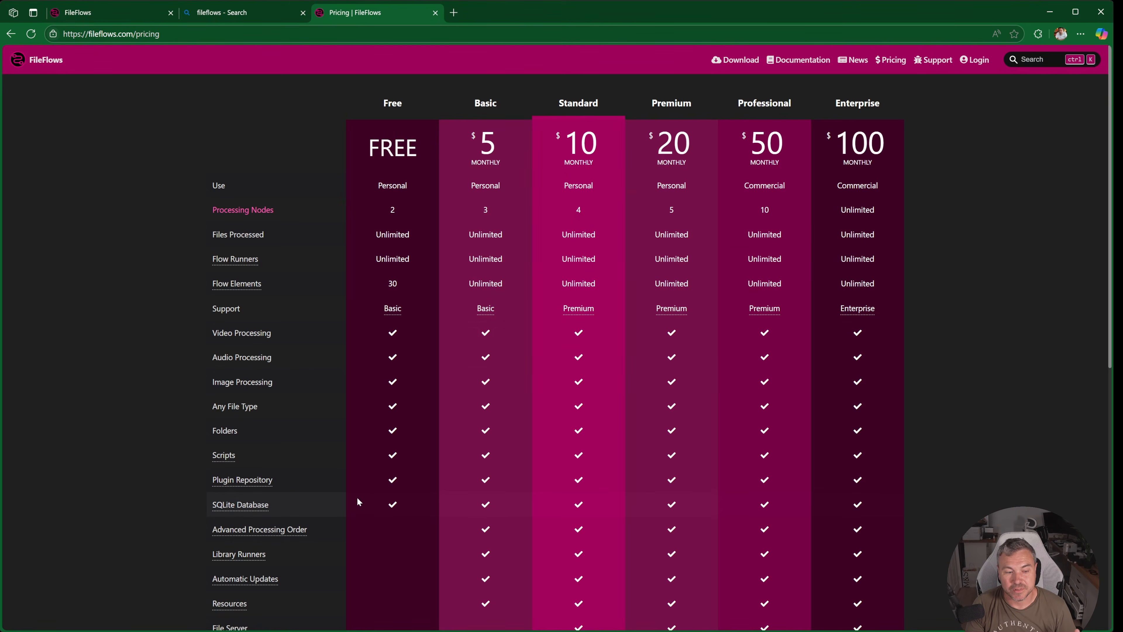
scroll(356, 456, "down", 2)
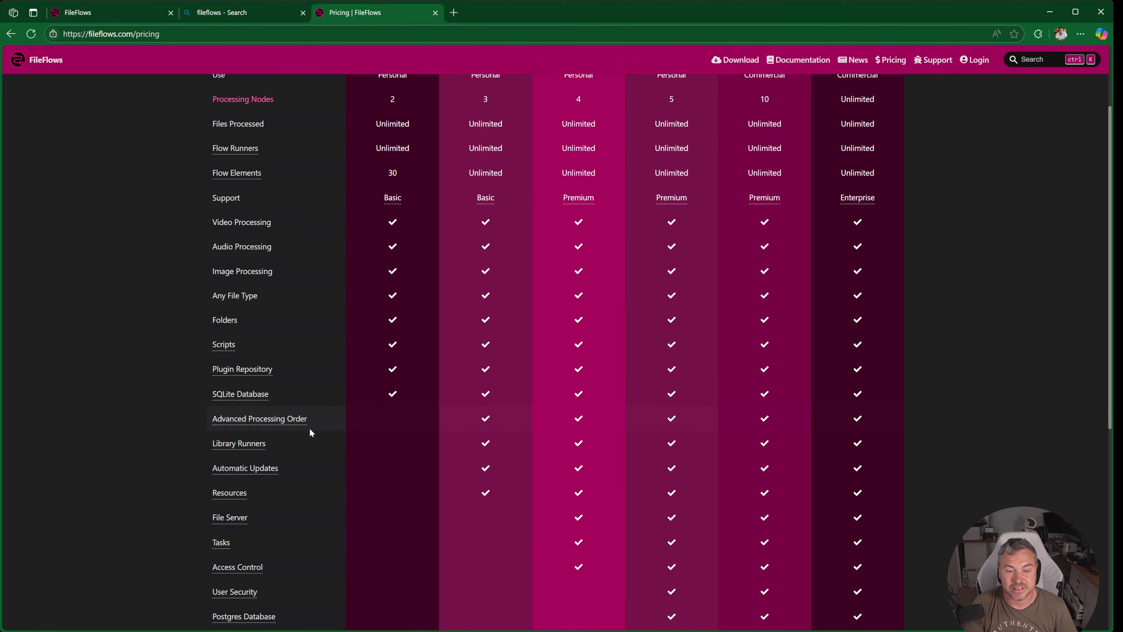
mouse_move(283, 425)
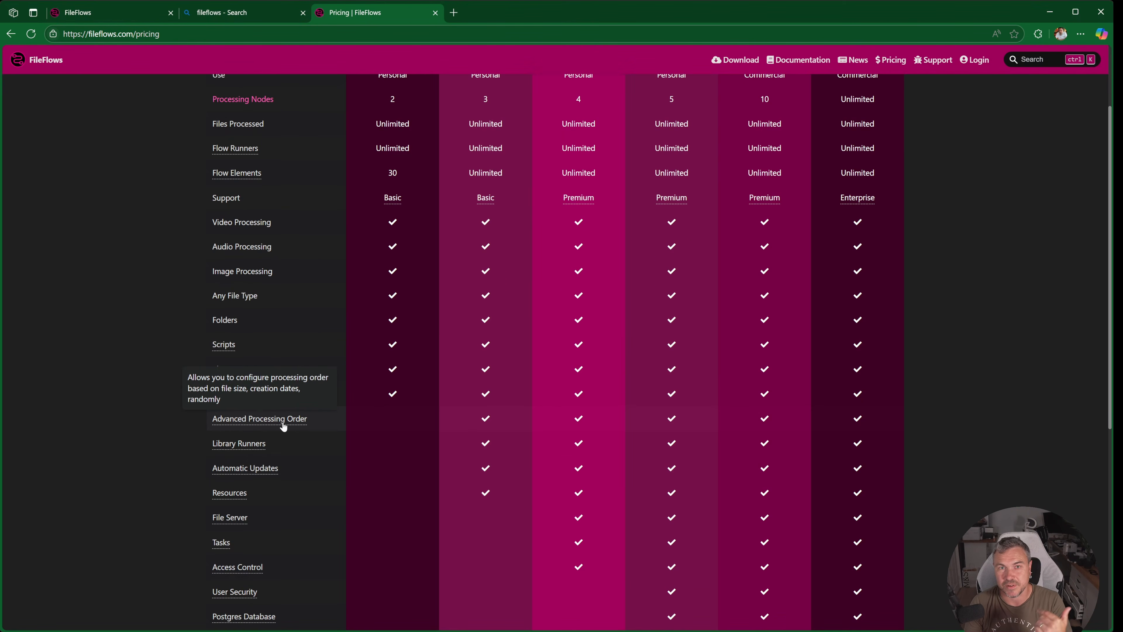
mouse_move(243, 495)
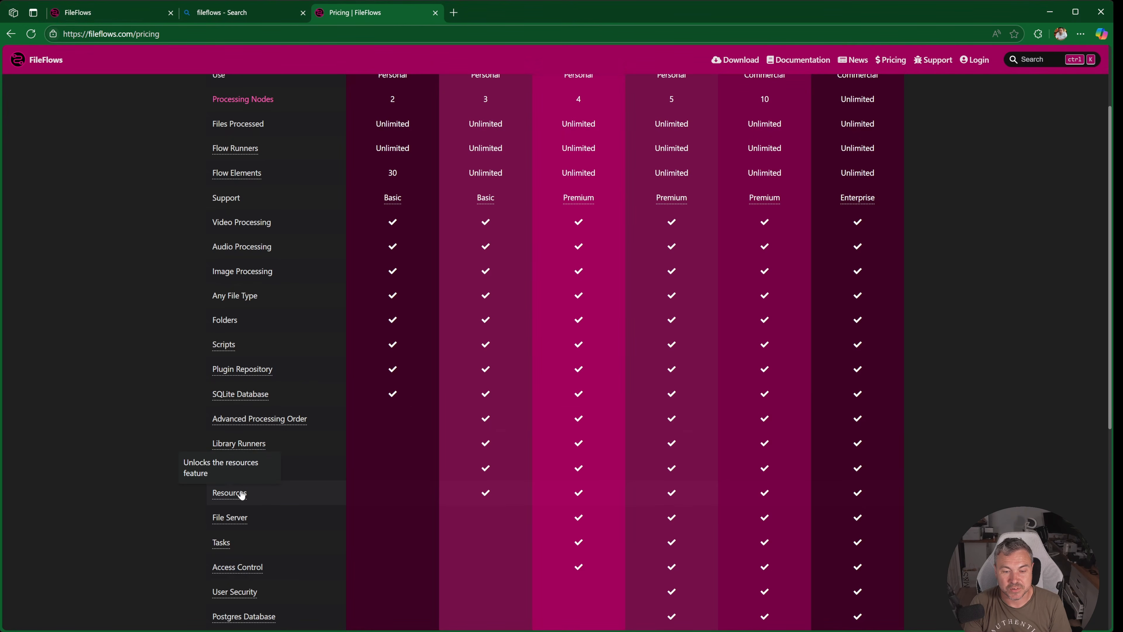
mouse_move(250, 573)
scroll(256, 520, "down", 2)
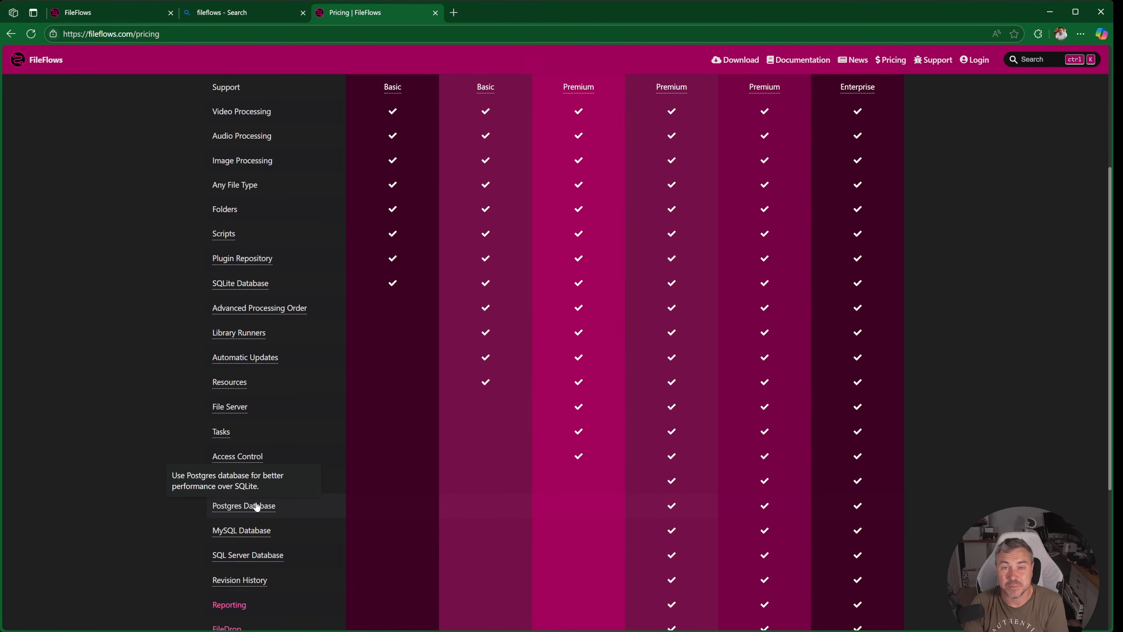
scroll(256, 508, "down", 1)
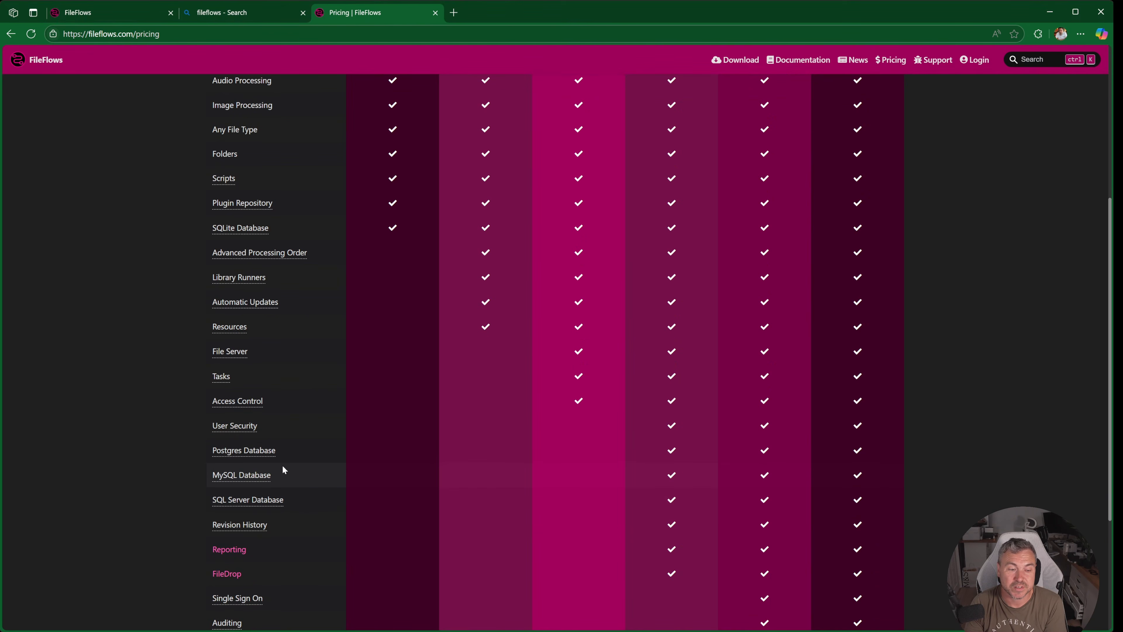
scroll(285, 470, "down", 1)
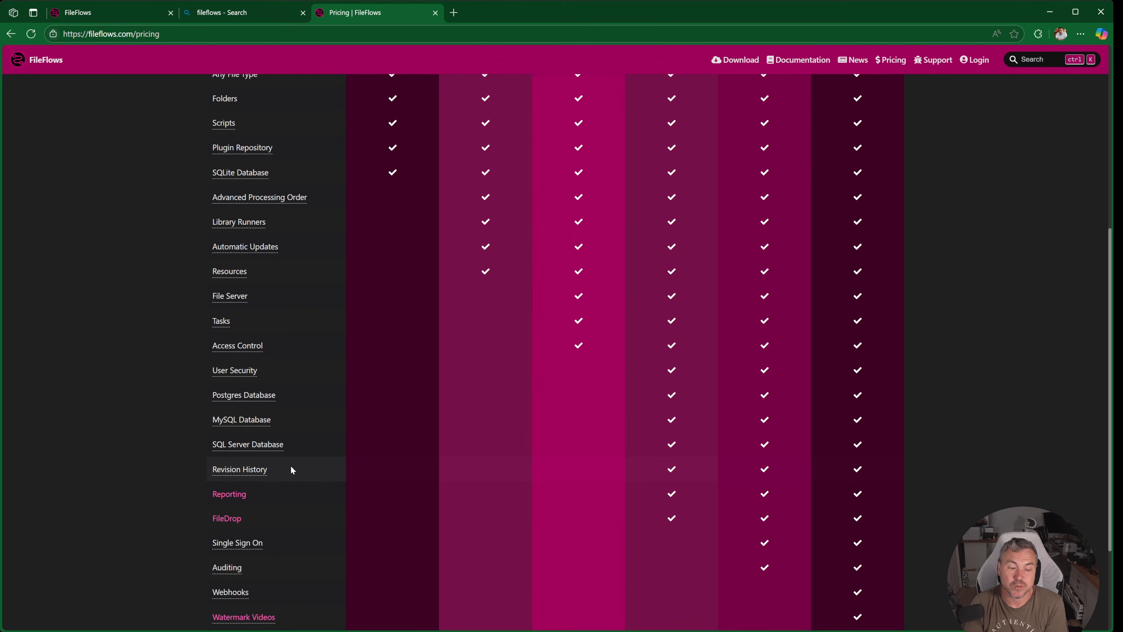
scroll(292, 470, "down", 1)
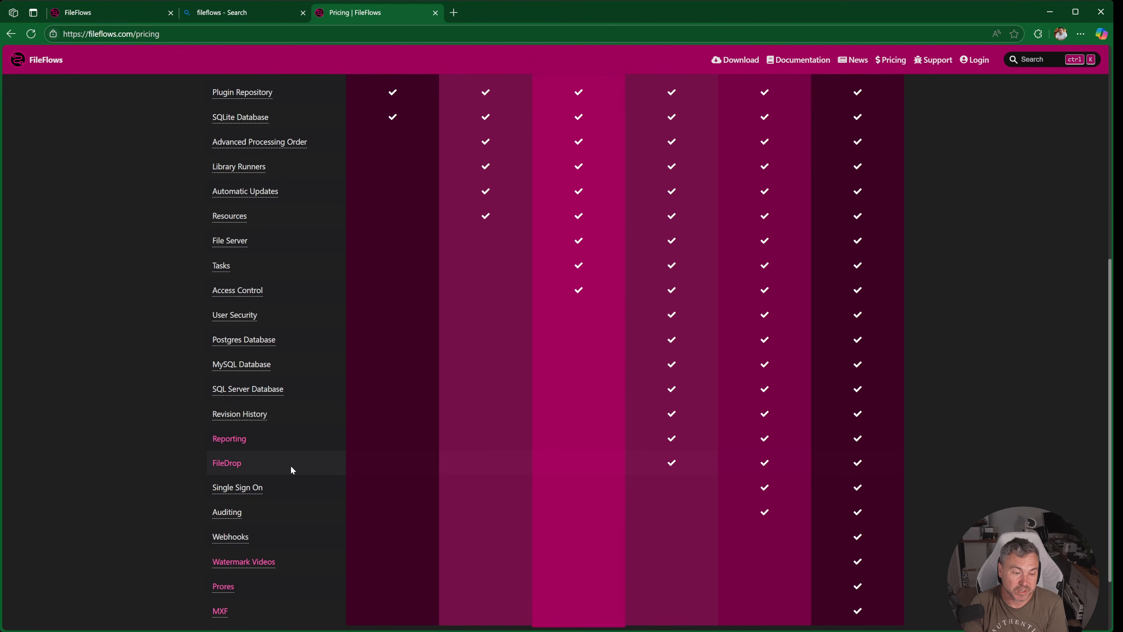
scroll(291, 465, "down", 2)
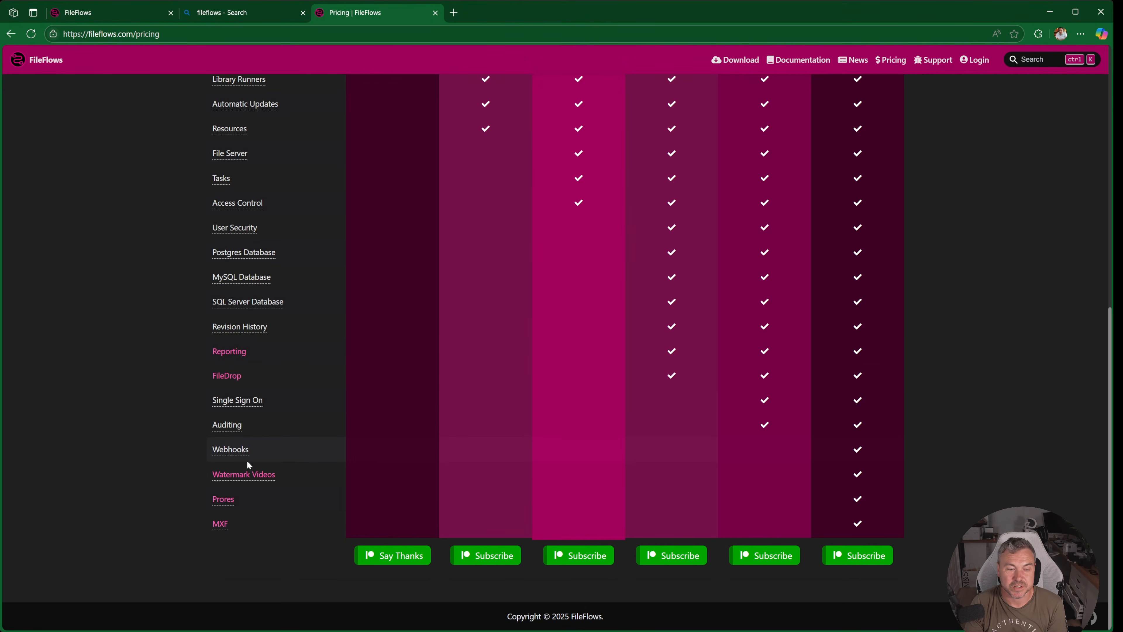
mouse_move(251, 408)
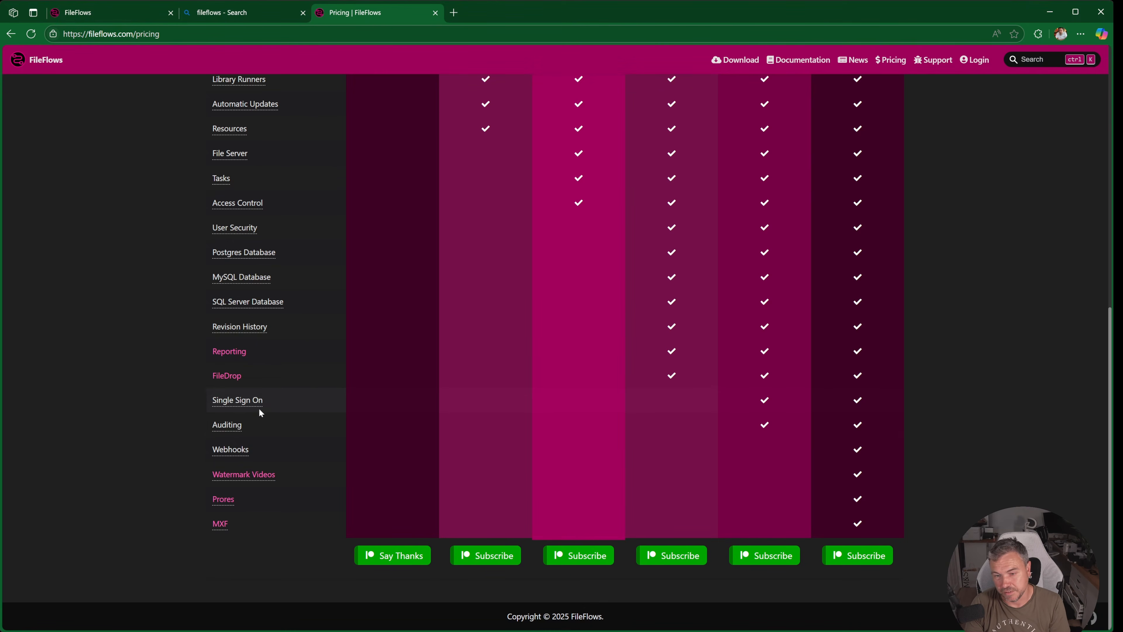
scroll(285, 433, "up", 10)
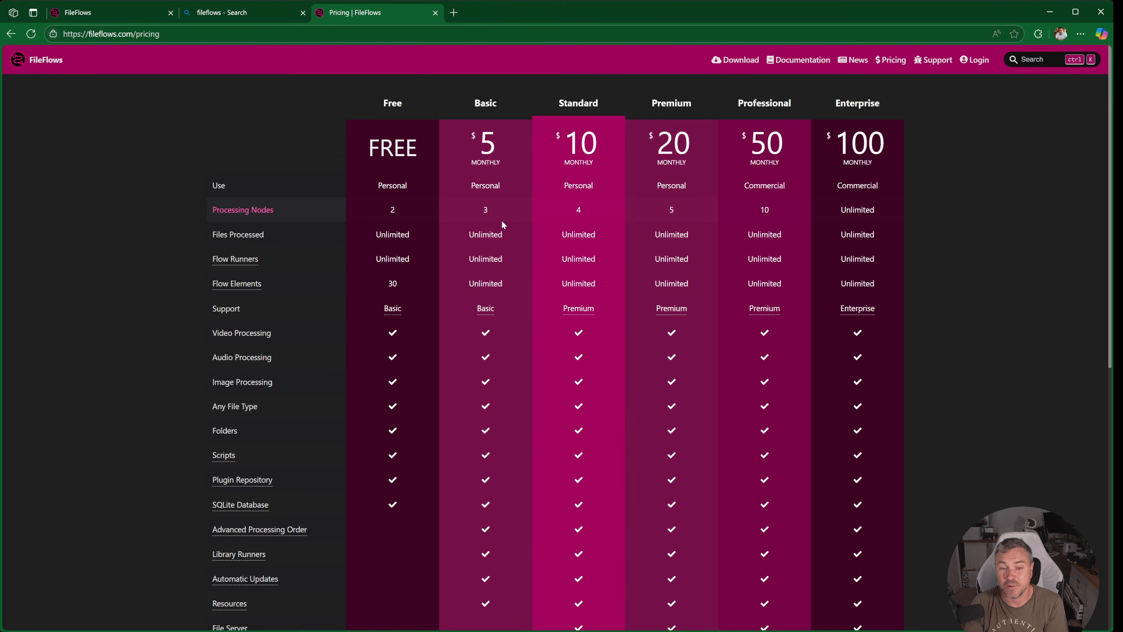
mouse_move(232, 287)
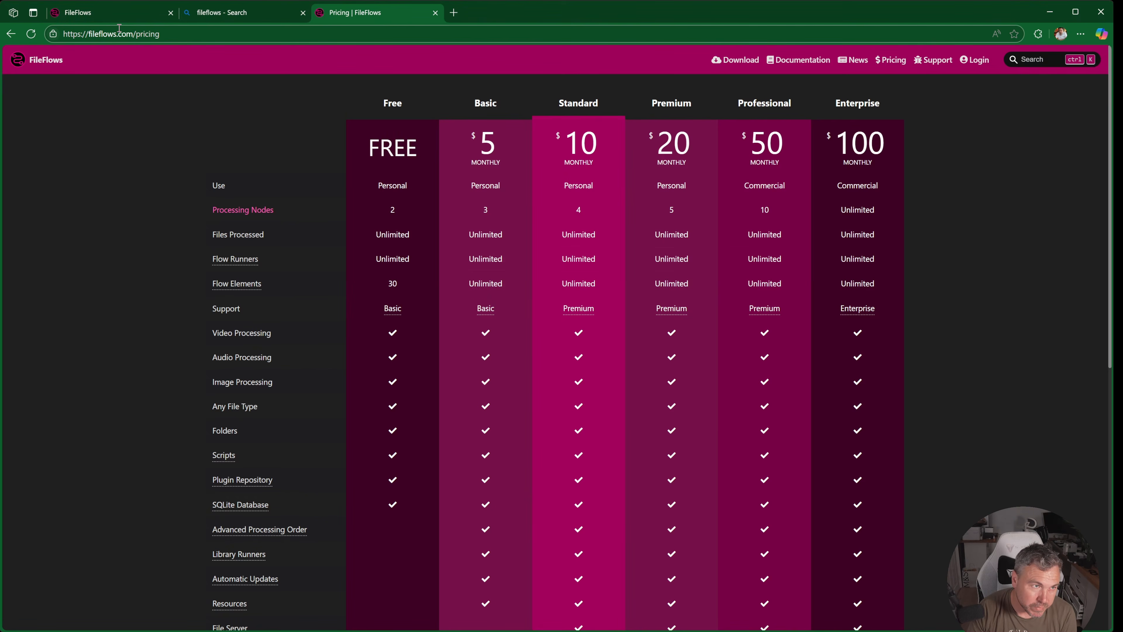
- On the FileFlows server dashboard, inspect the processing details of the finished files "Chelsea FC - Season Review 2011/12" and "Blue Season: 17-Year-Old Venus.", closing each
left_click(102, 12)
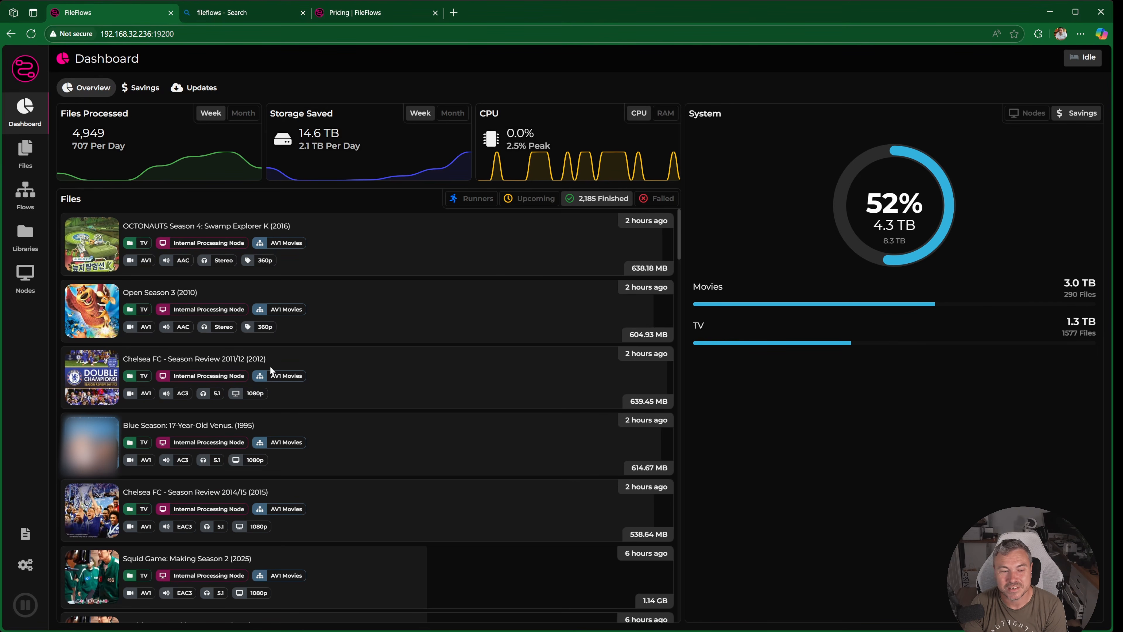
left_click(344, 352)
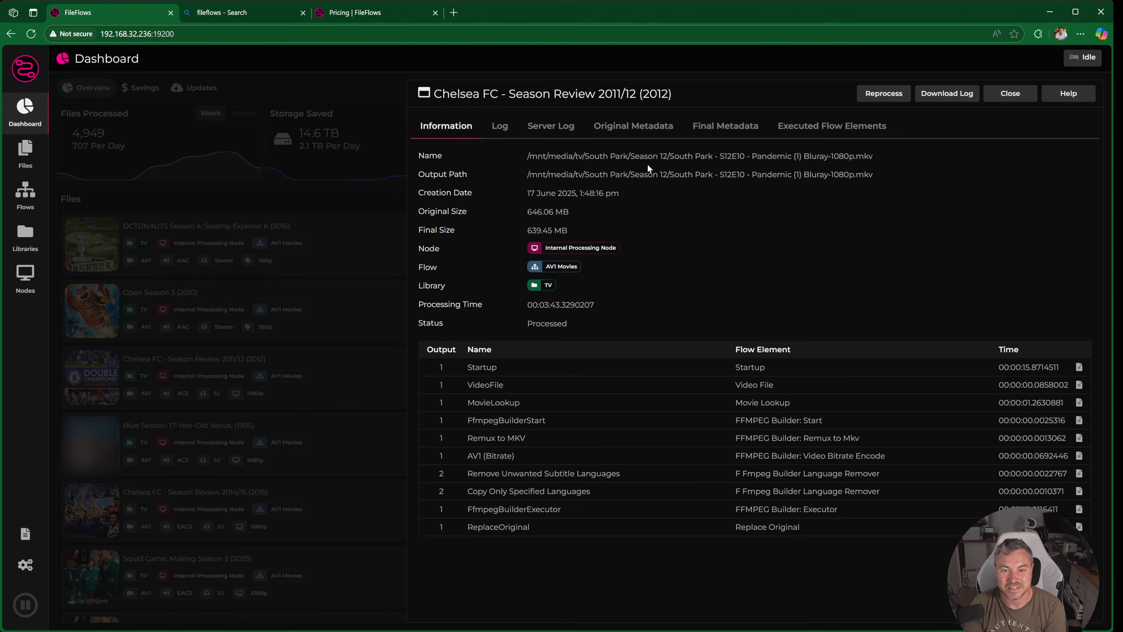
left_click(1011, 93)
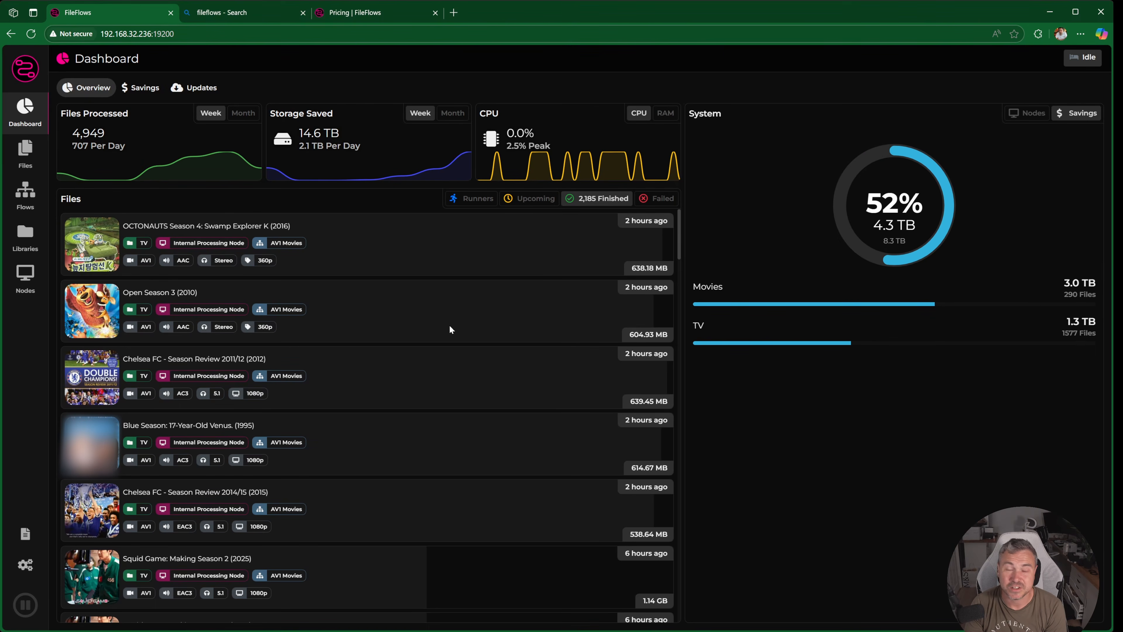
left_click(272, 422)
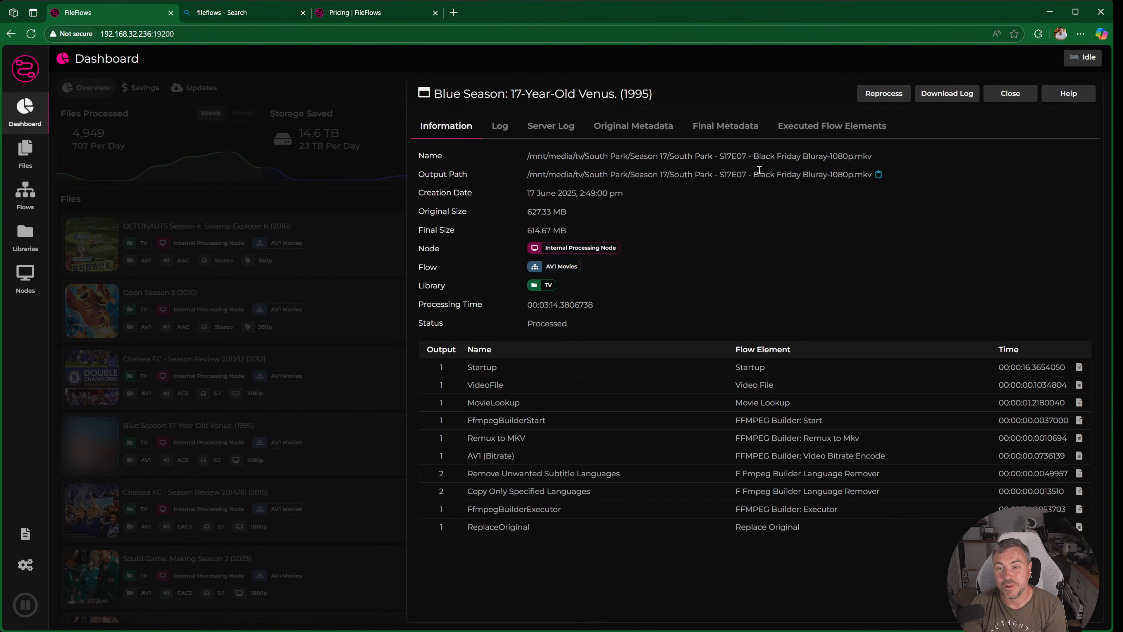
left_click(1005, 102)
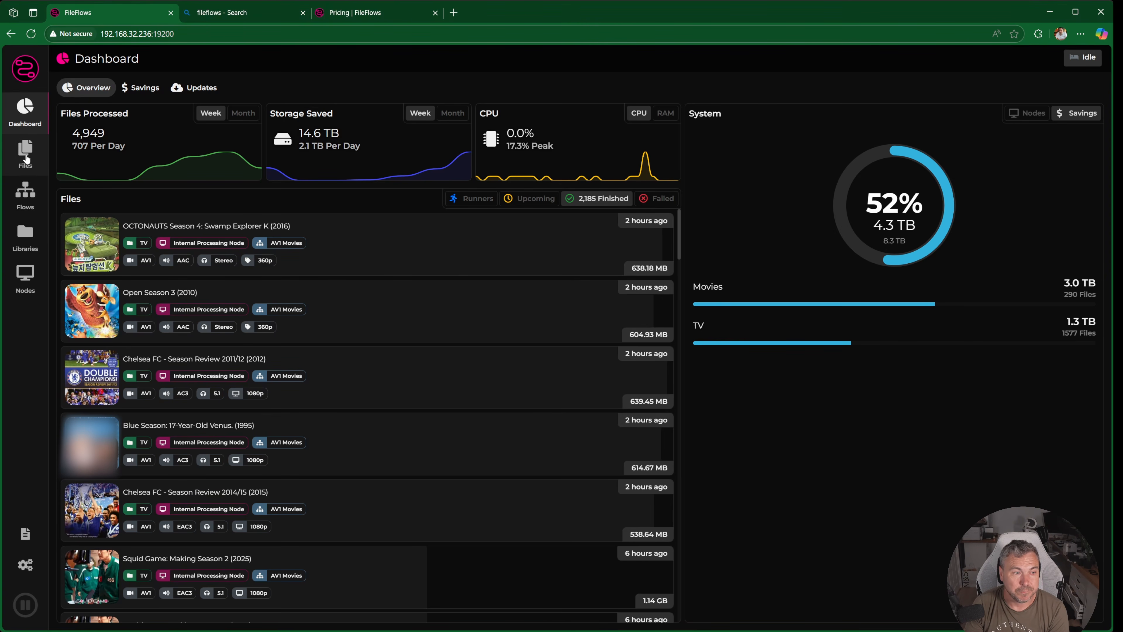
- Review the dashboard's largest storage savings and the list of standard flows
left_click(141, 88)
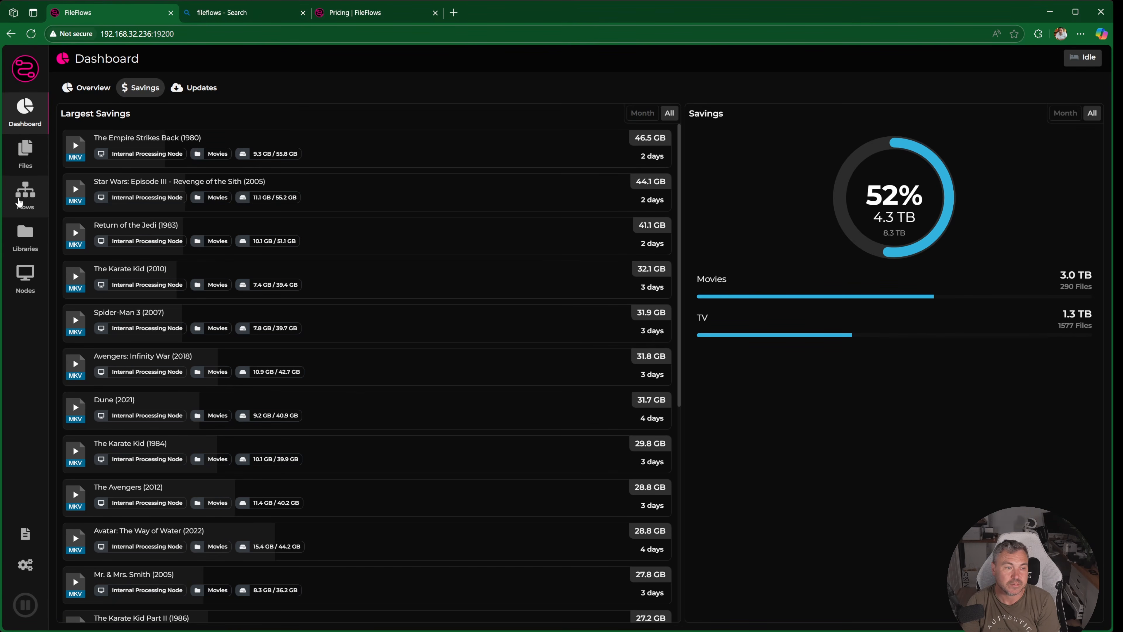
left_click(24, 200)
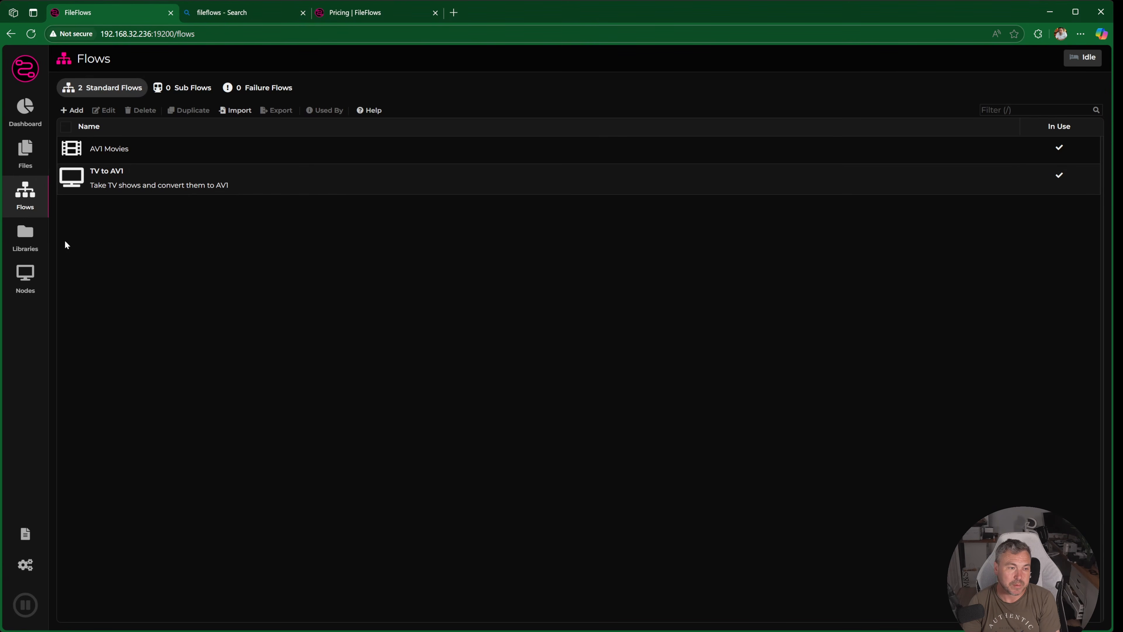
- Open the Movies library's settings and examine its general options and processing schedule
left_click(25, 237)
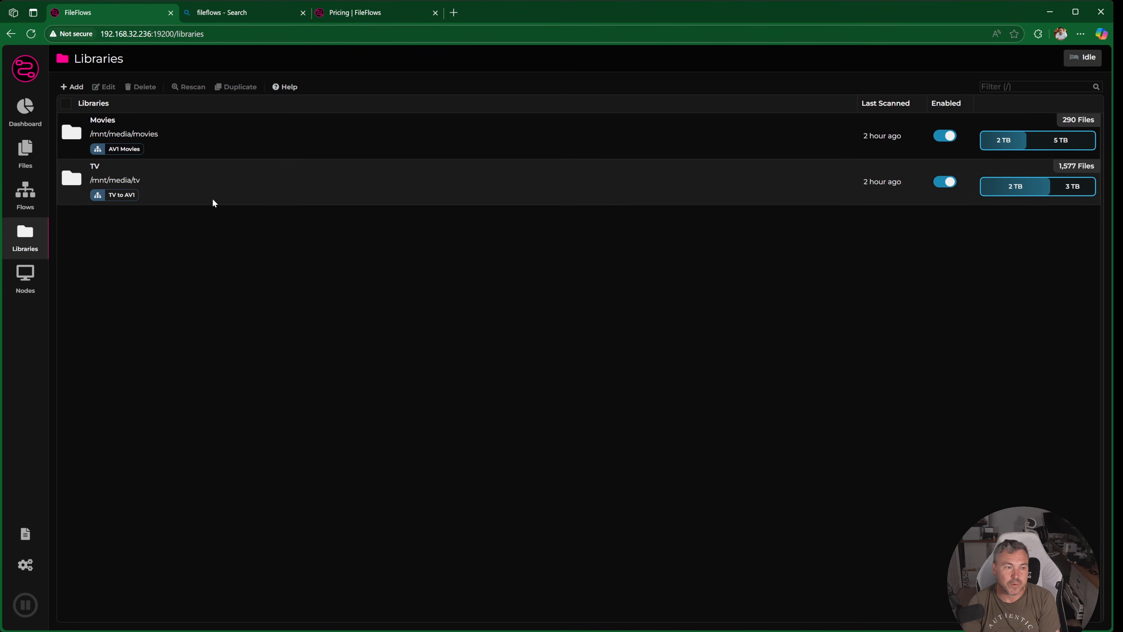
double_click(451, 147)
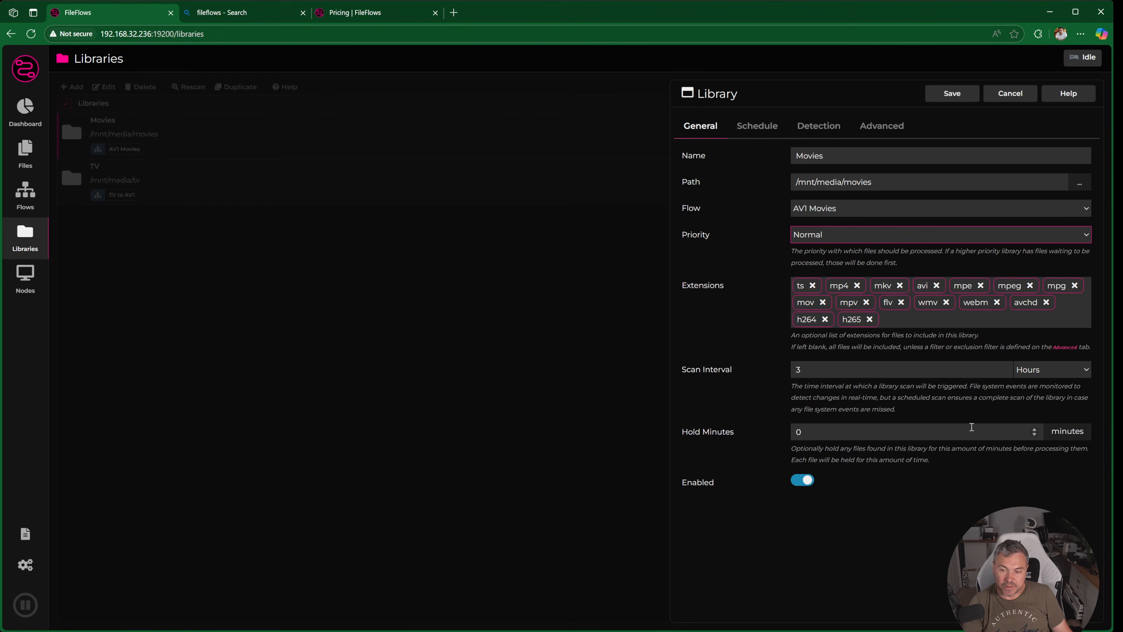
left_click(768, 132)
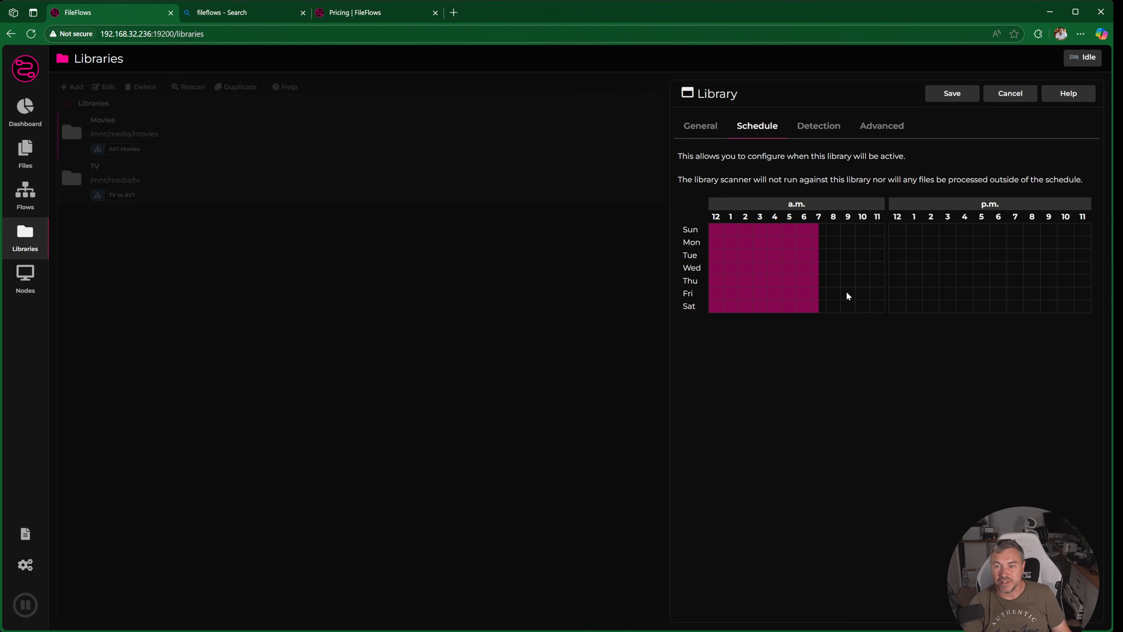
- Save the Movies library's settings, then examine the TV library's general, detection and advanced options and save it
left_click(954, 96)
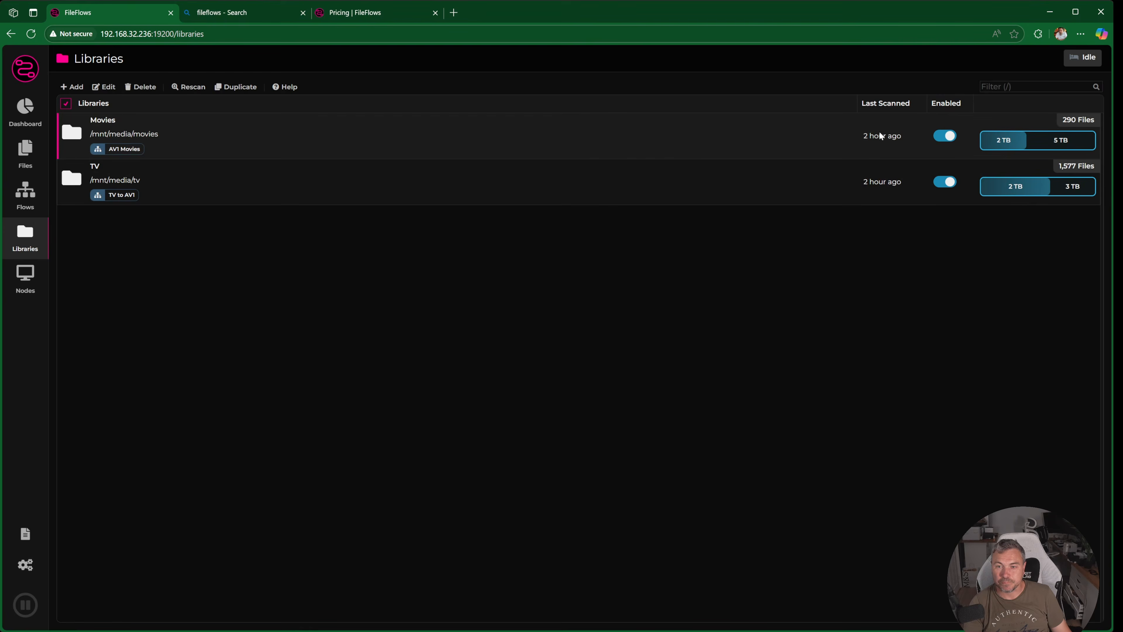
double_click(440, 179)
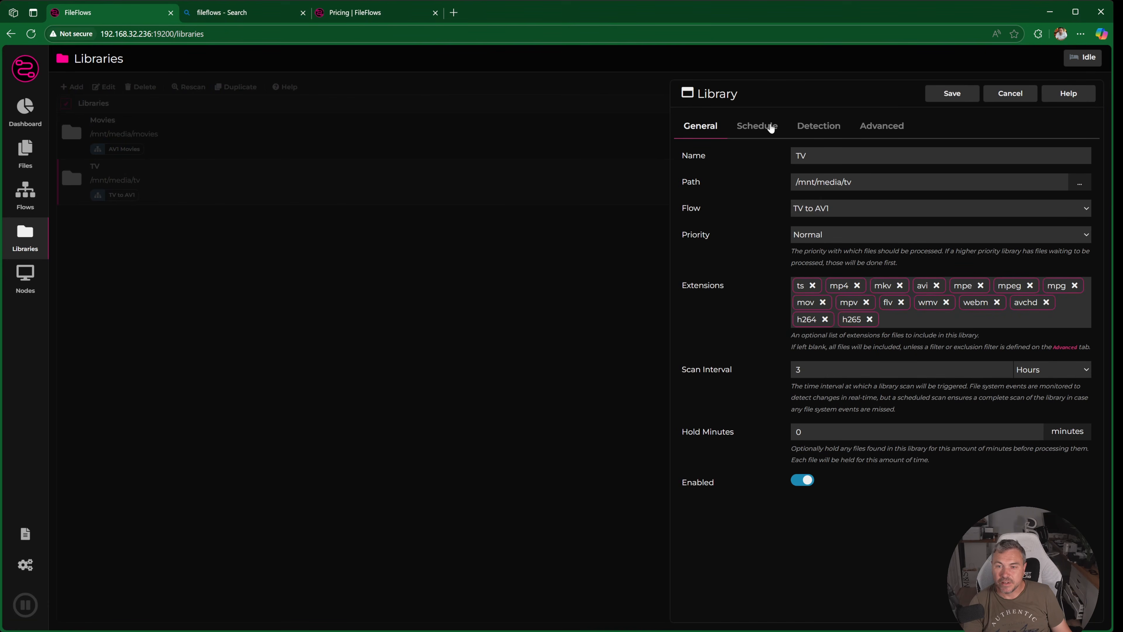
left_click(821, 126)
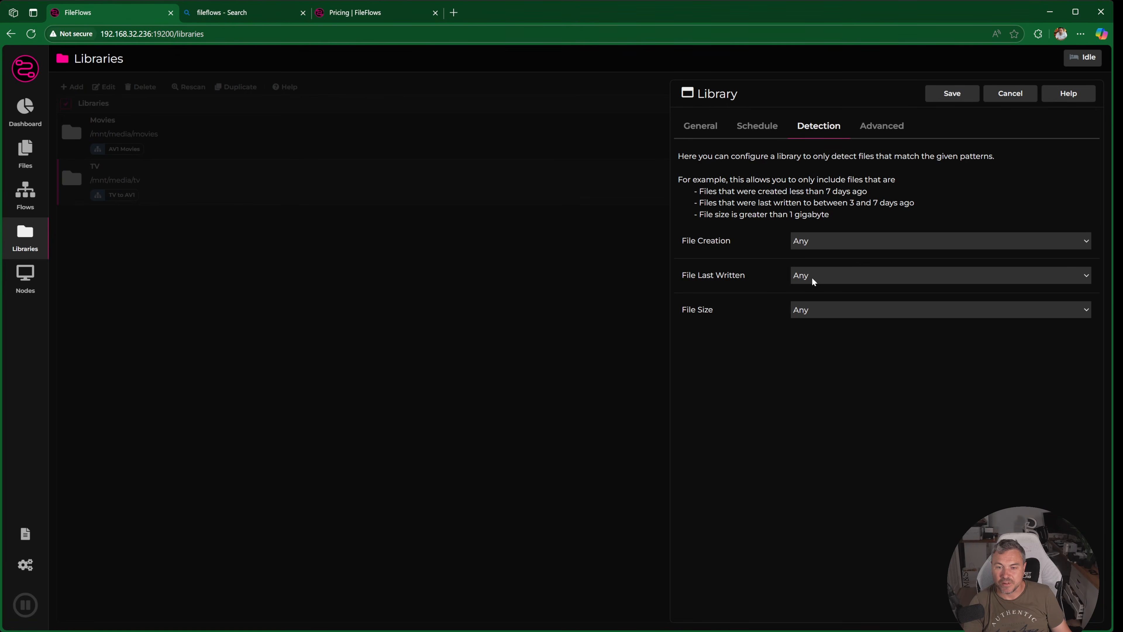
left_click(836, 310)
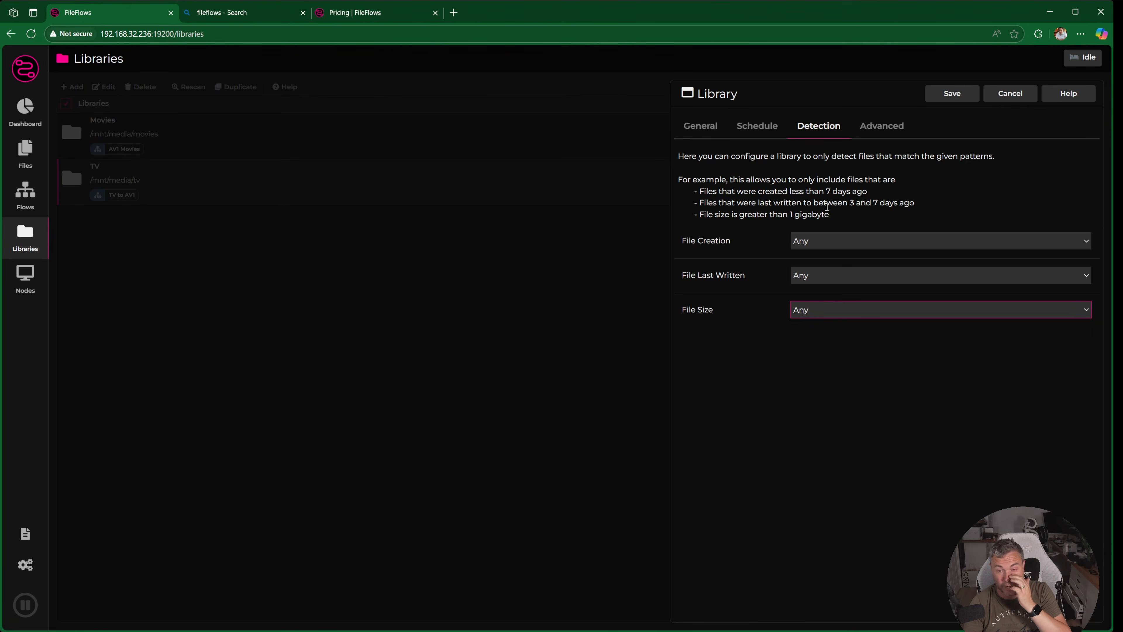
left_click(878, 136)
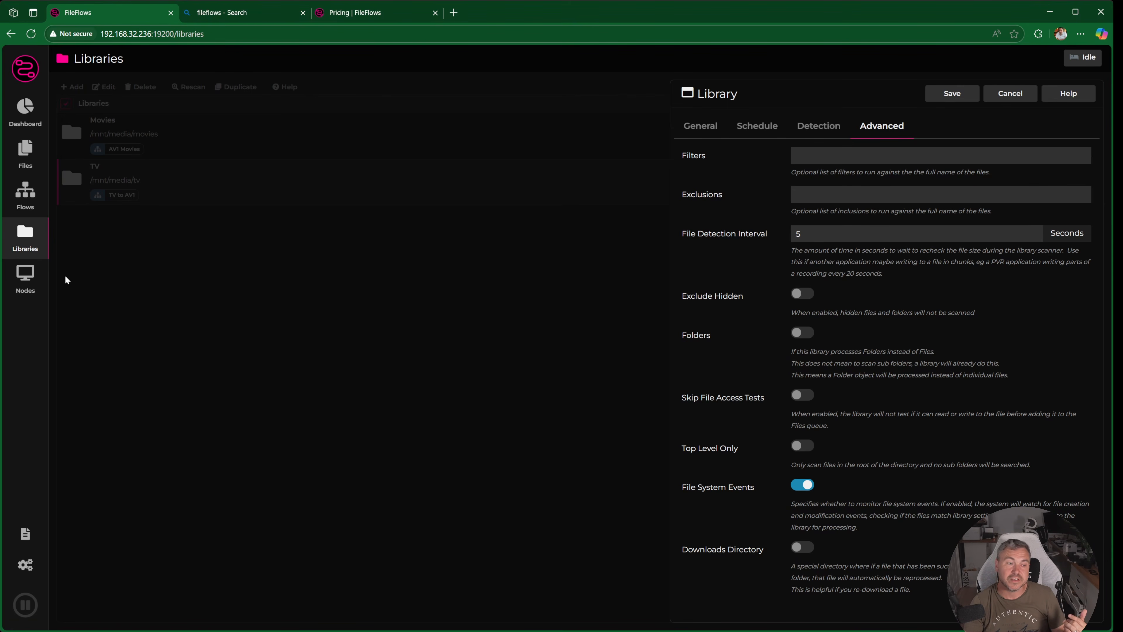
left_click(954, 97)
- Review the internal processing node and browse the DockerMods available in the repository, closing the repository when finished
left_click(13, 283)
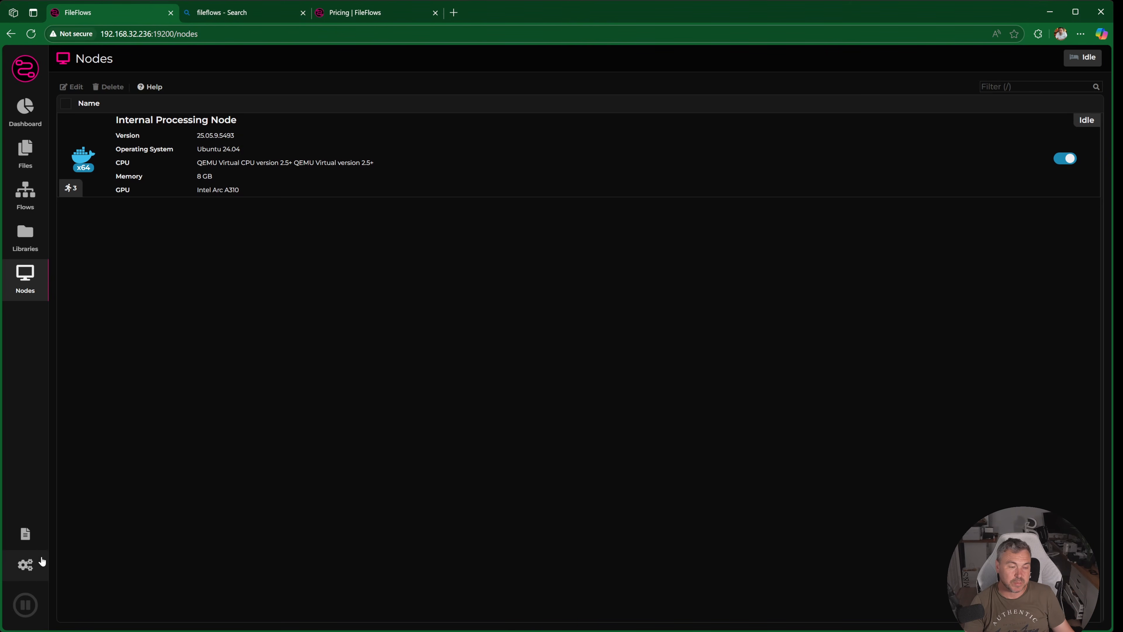
left_click(28, 567)
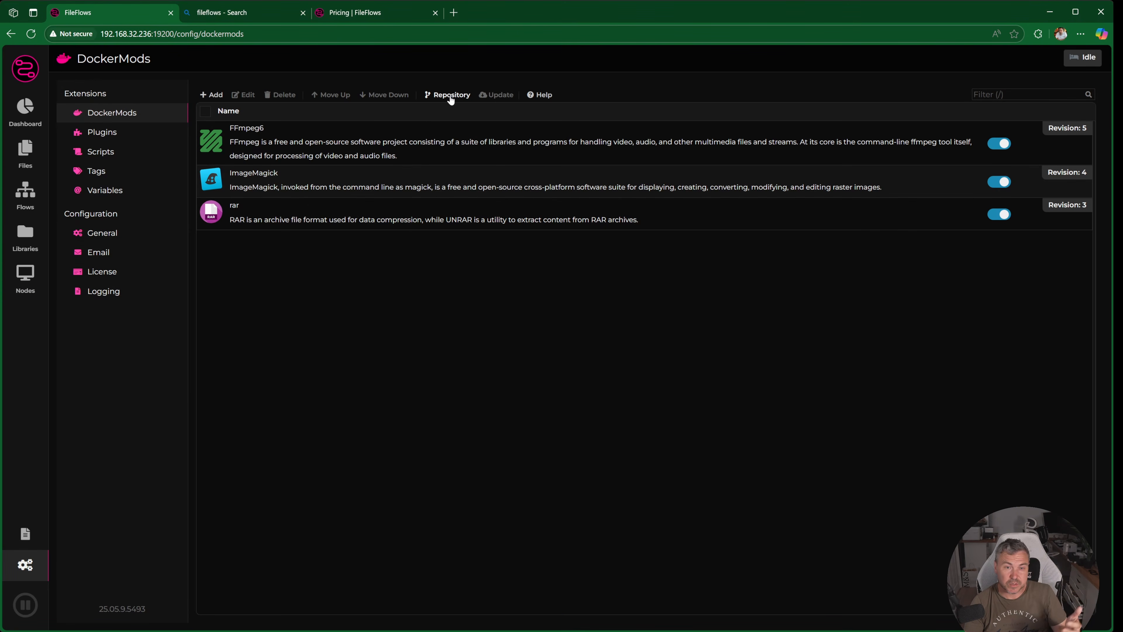
left_click(451, 102)
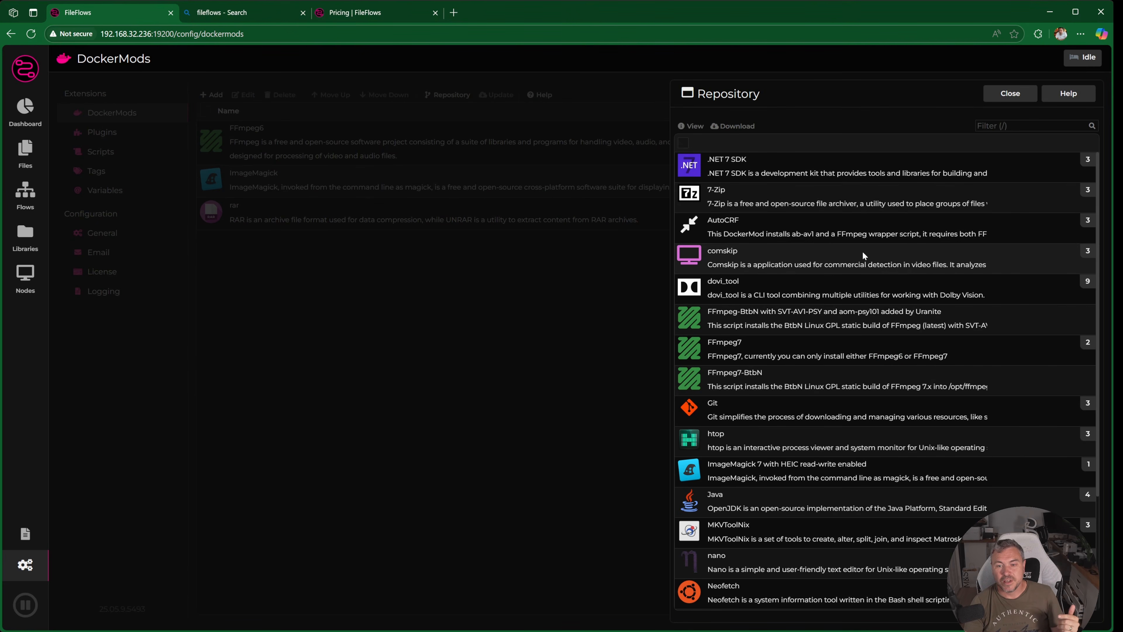
scroll(865, 255, "down", 3)
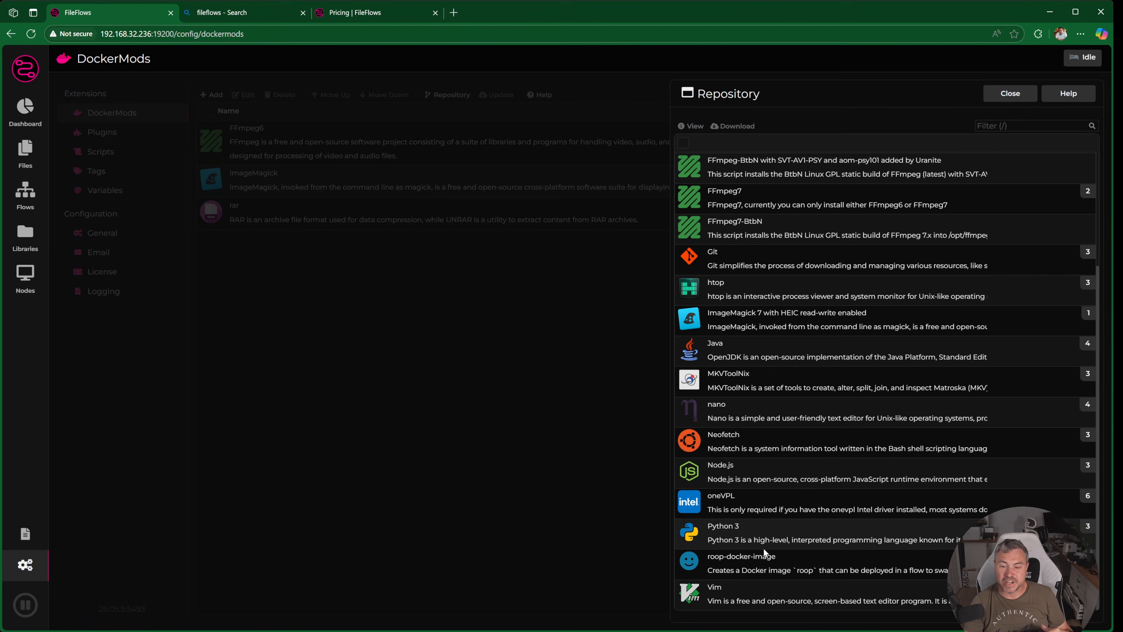
left_click(1017, 98)
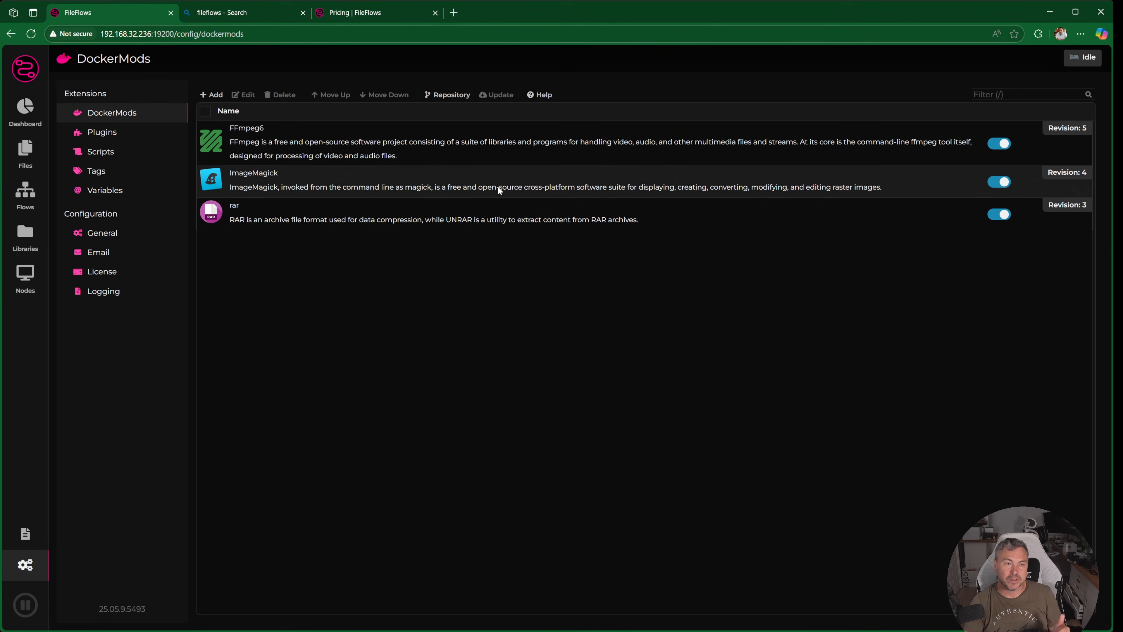
- Review the installed plugins and the additional ones offered in the plugin repository, closing the repository when finished
left_click(121, 135)
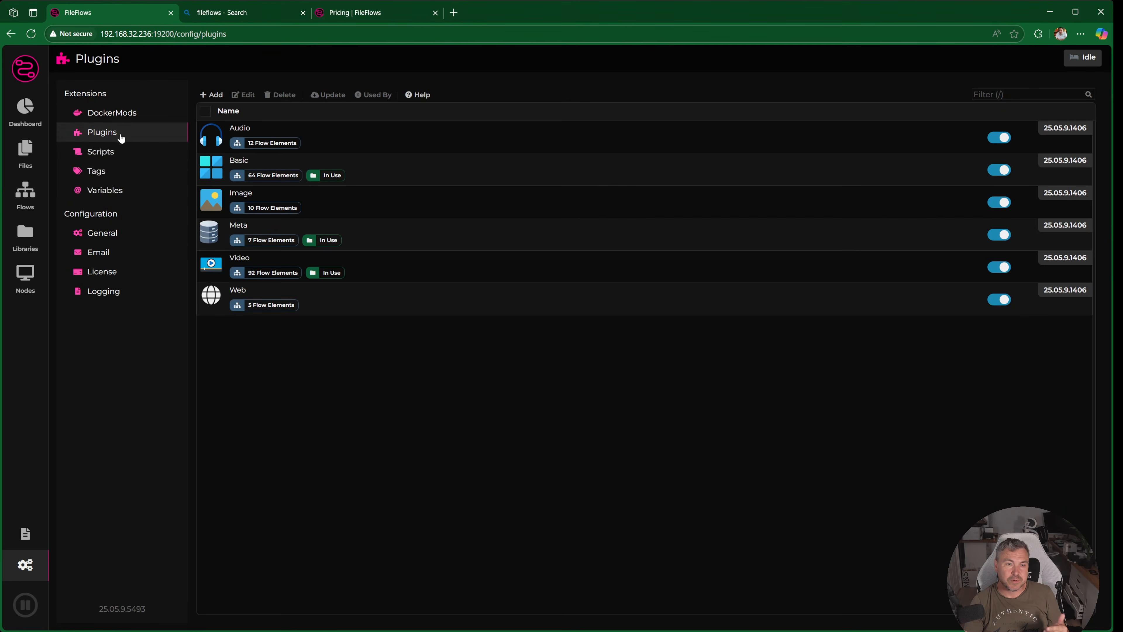
left_click(211, 100)
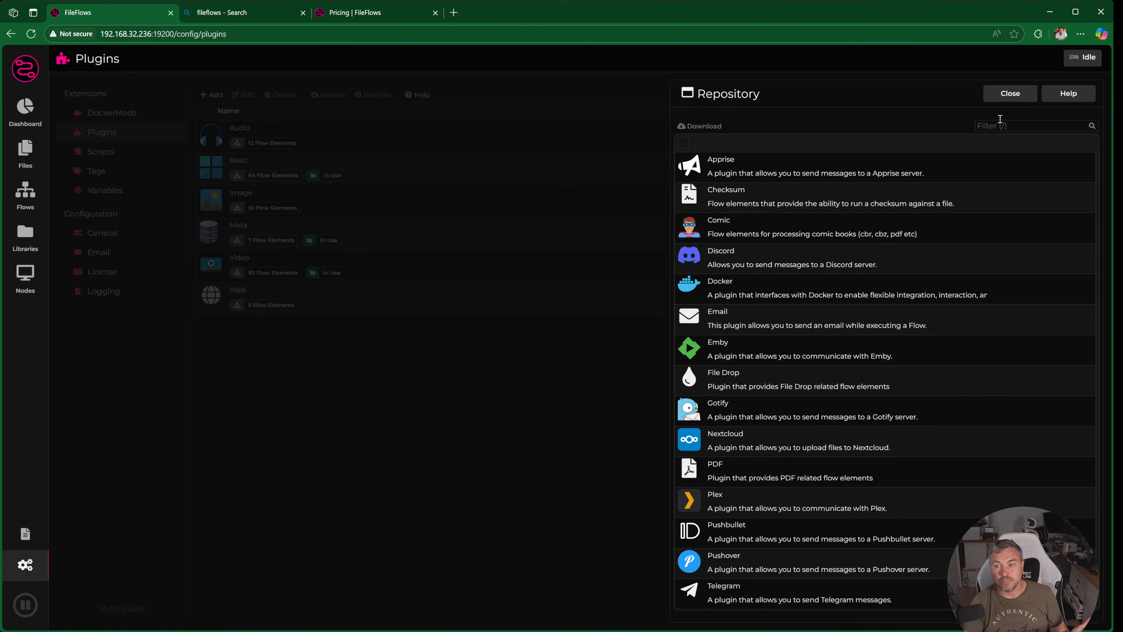
left_click(1004, 93)
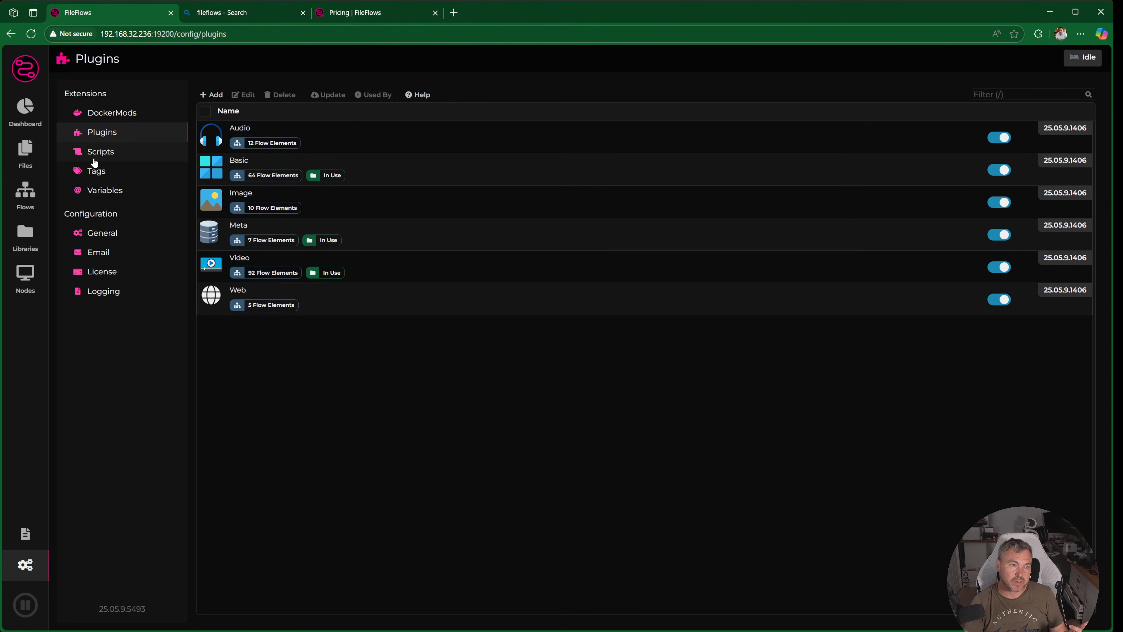
- Browse the flow scripts offered in the Scripts repository, including the Radarr, Sonarr and Video ones, and close it
left_click(118, 153)
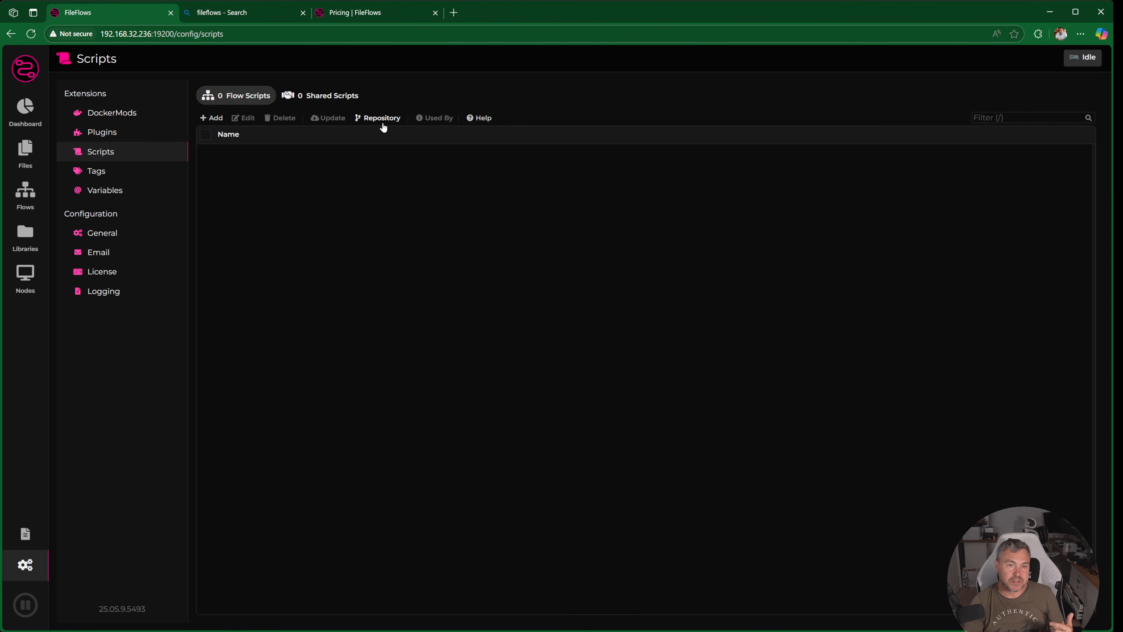
left_click(394, 122)
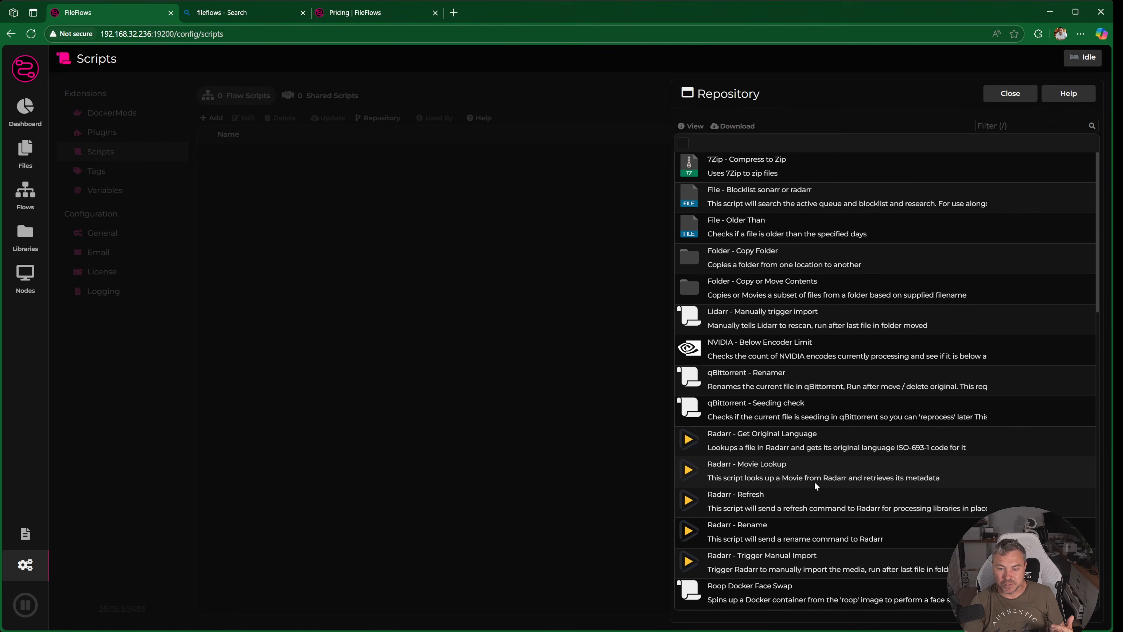
scroll(765, 545, "down", 10)
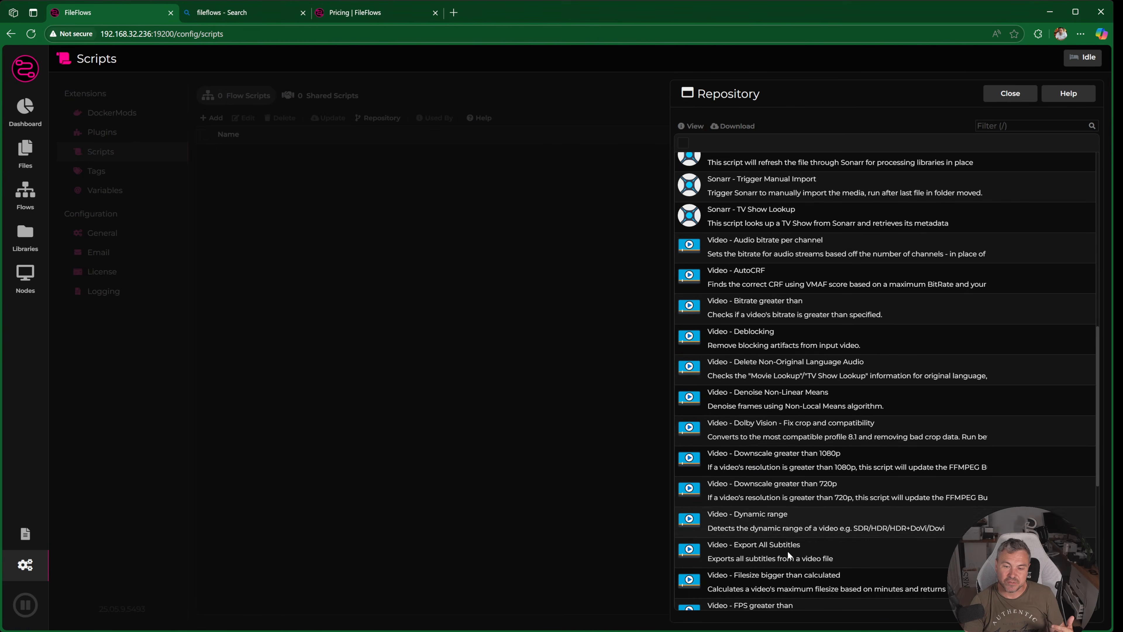
scroll(785, 398, "down", 6)
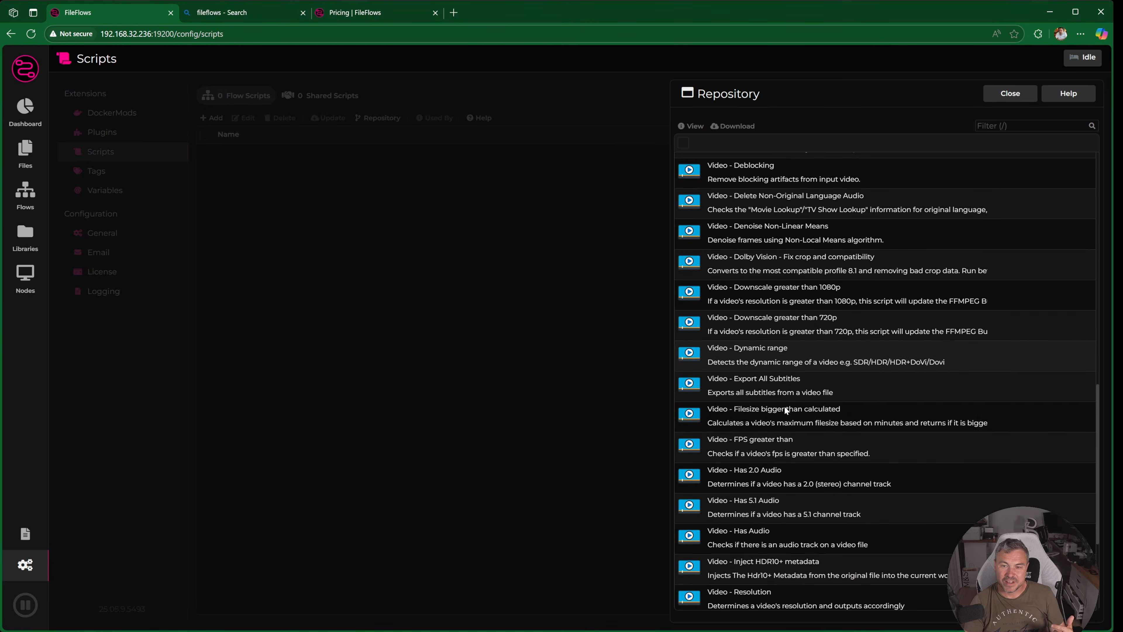
scroll(786, 418, "up", 10)
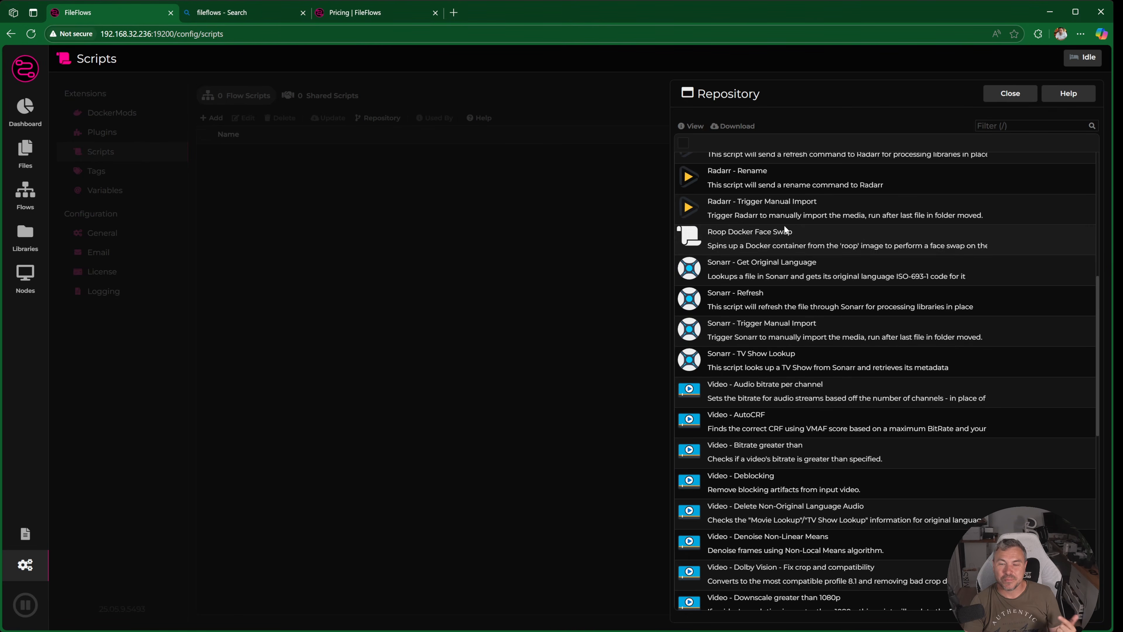
left_click(1009, 102)
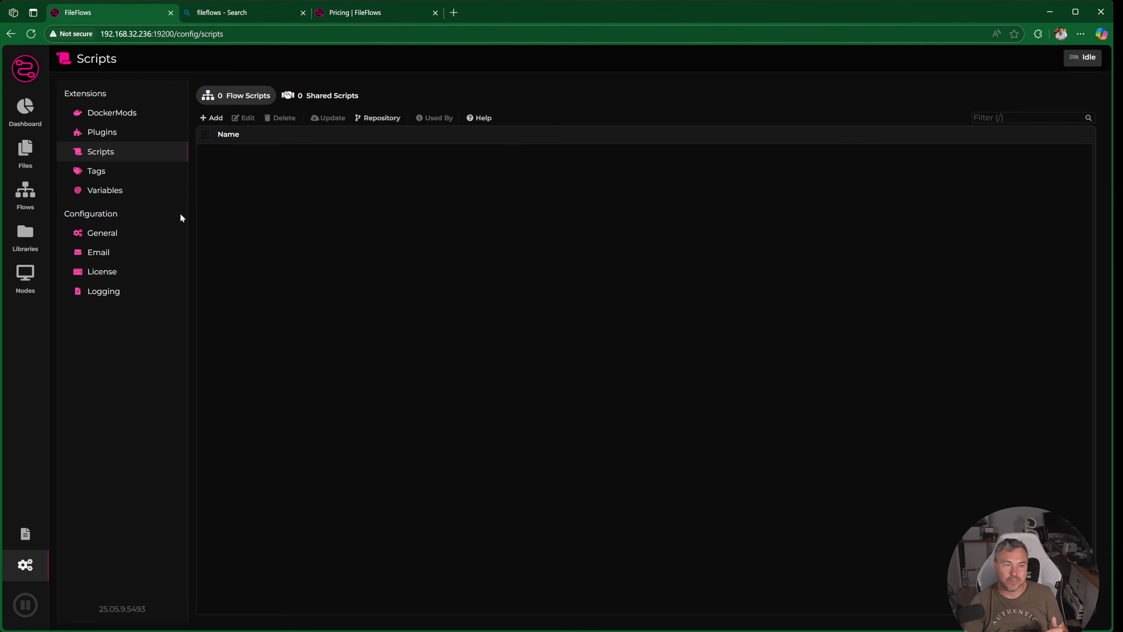
- Review the tags and variables and the General, Email, License and Logging configuration pages, then open the system log
left_click(94, 173)
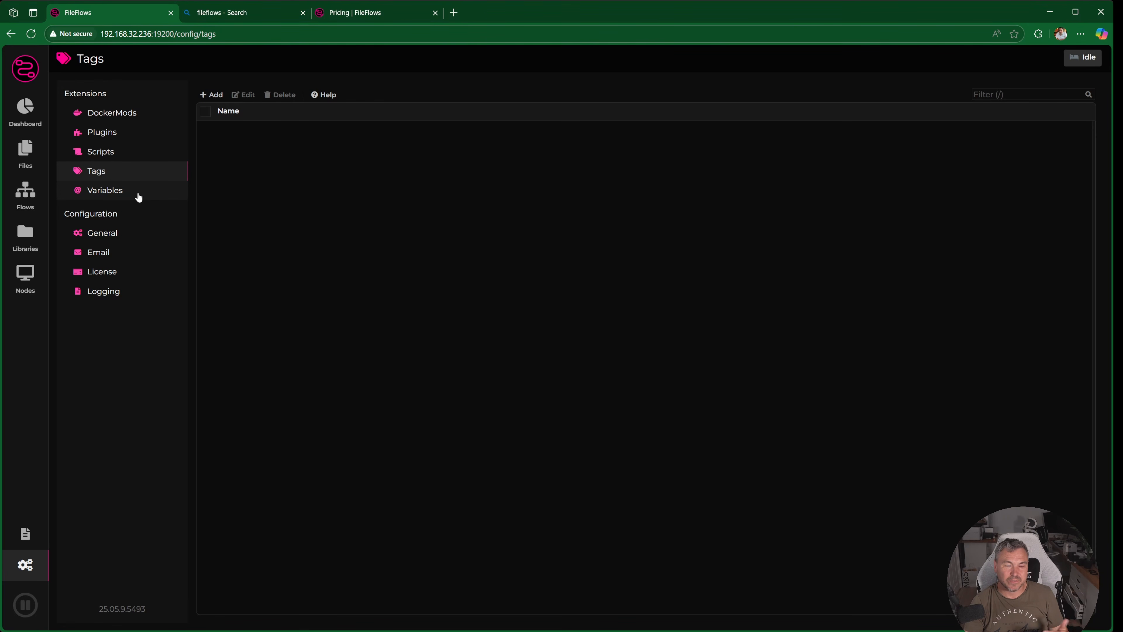
left_click(125, 192)
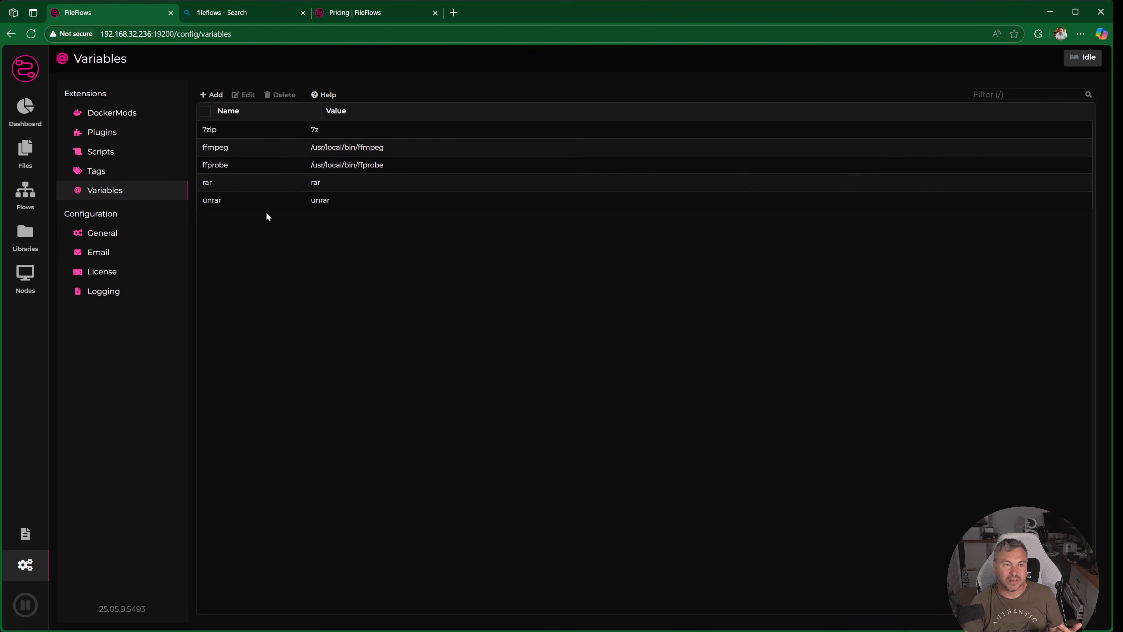
left_click(123, 232)
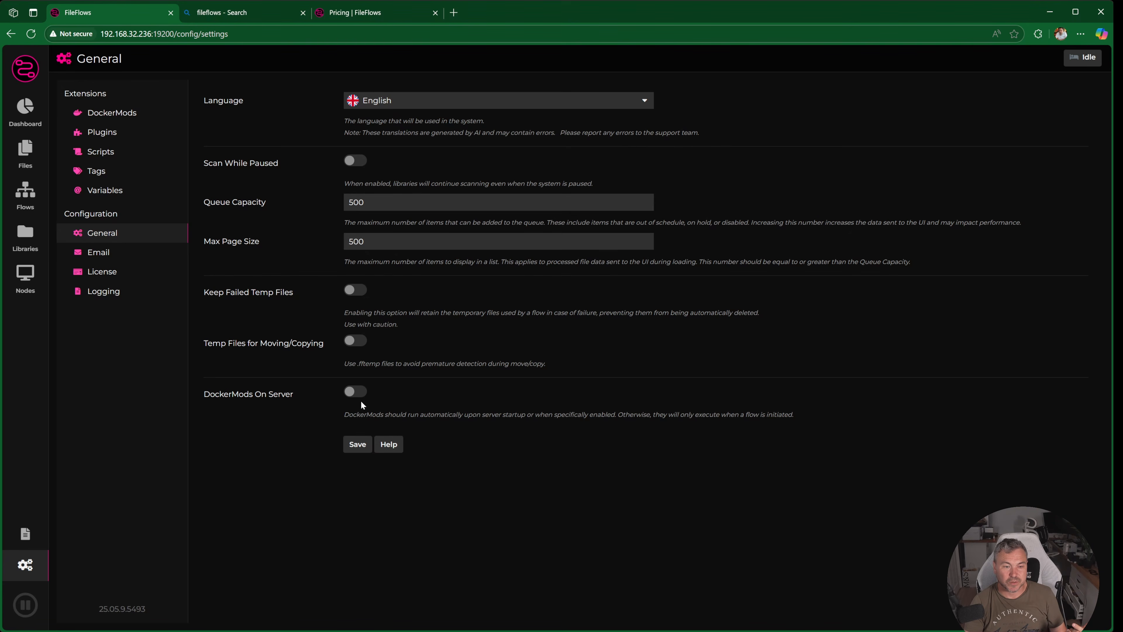
left_click(117, 255)
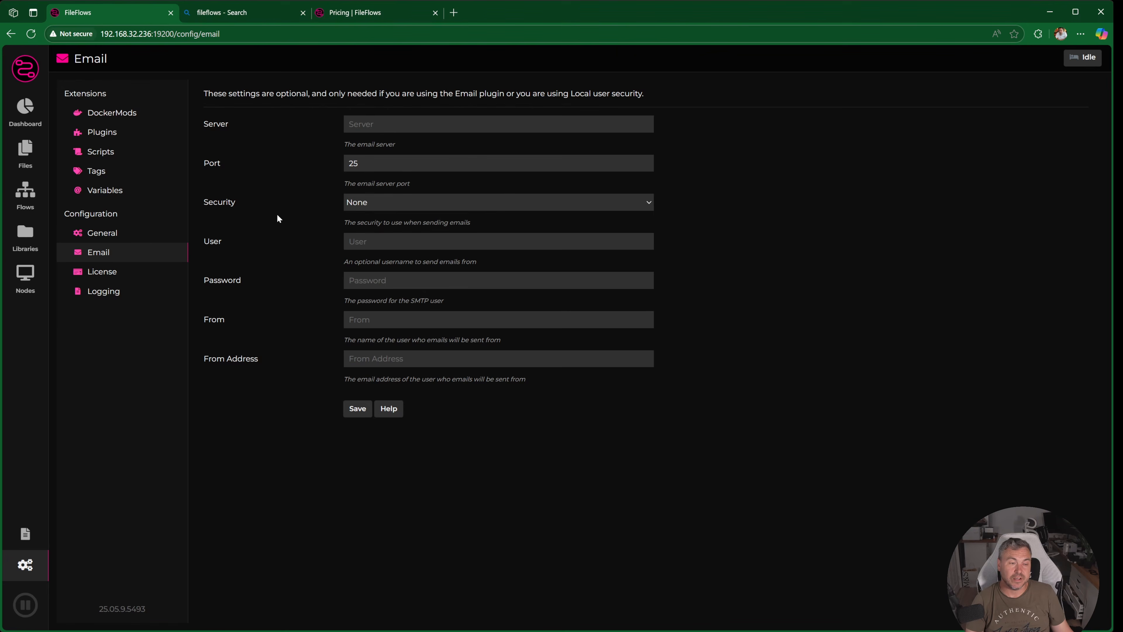
left_click(124, 271)
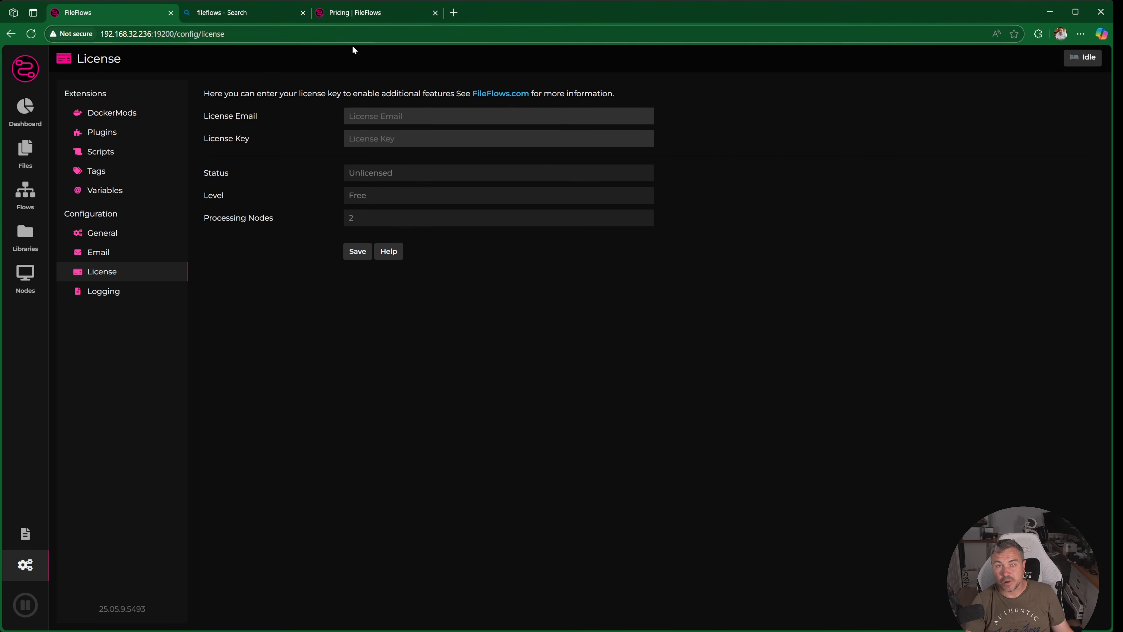
left_click(114, 289)
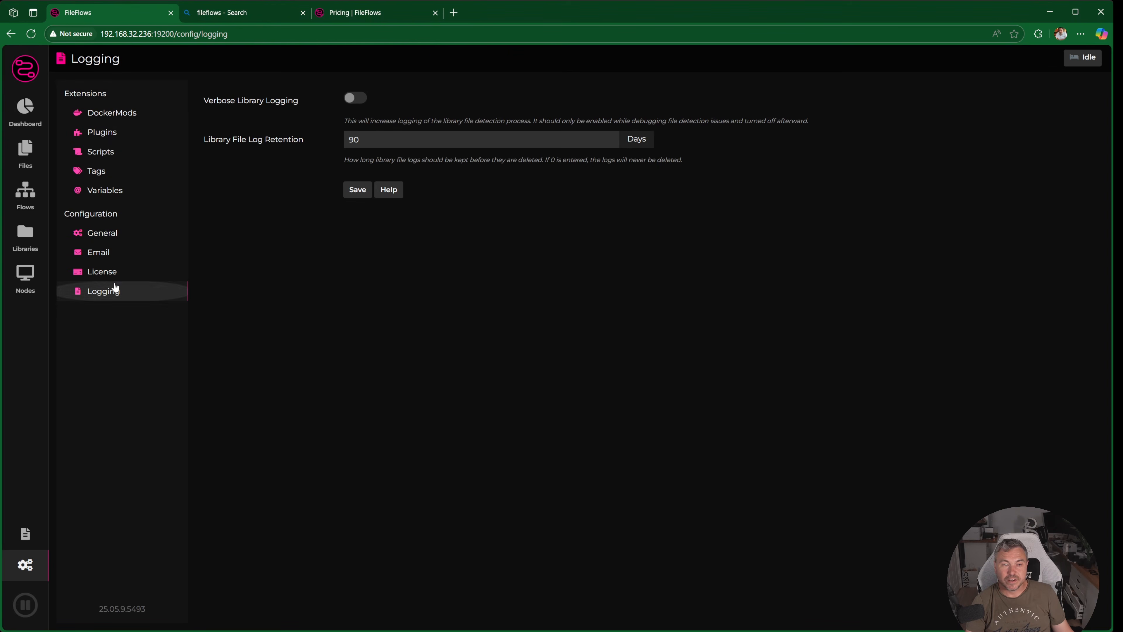
left_click(25, 534)
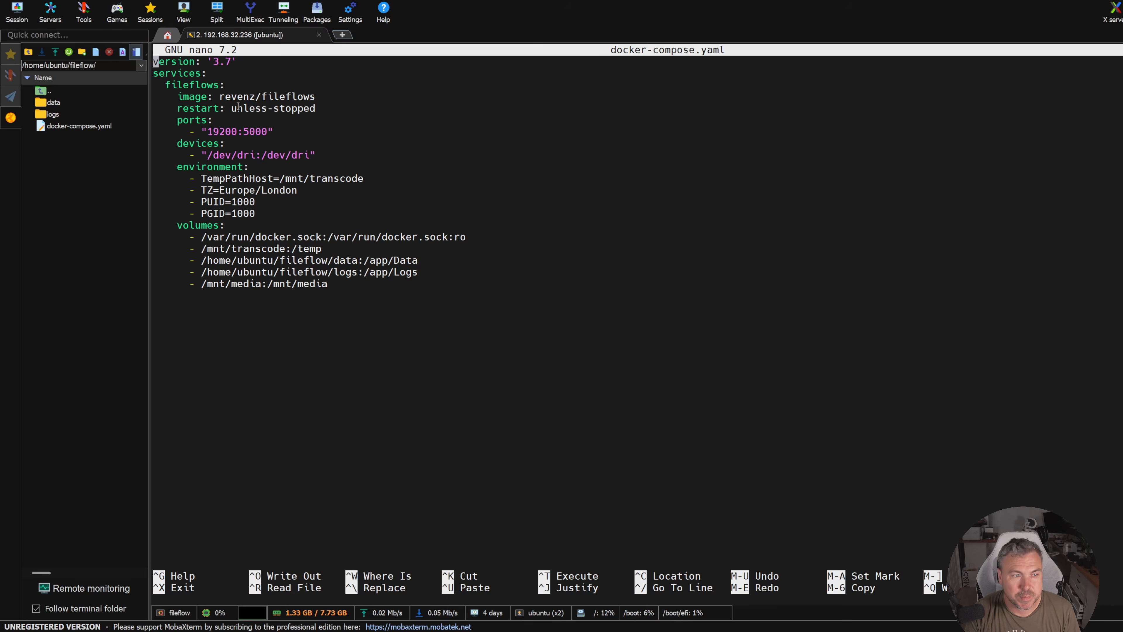
- In the MobaXterm terminal, examine the port mapping and the /dev/dri device entry in docker-compose.yaml
key("Down")
key("Down")
key("Down")
key("Down")
key("Down")
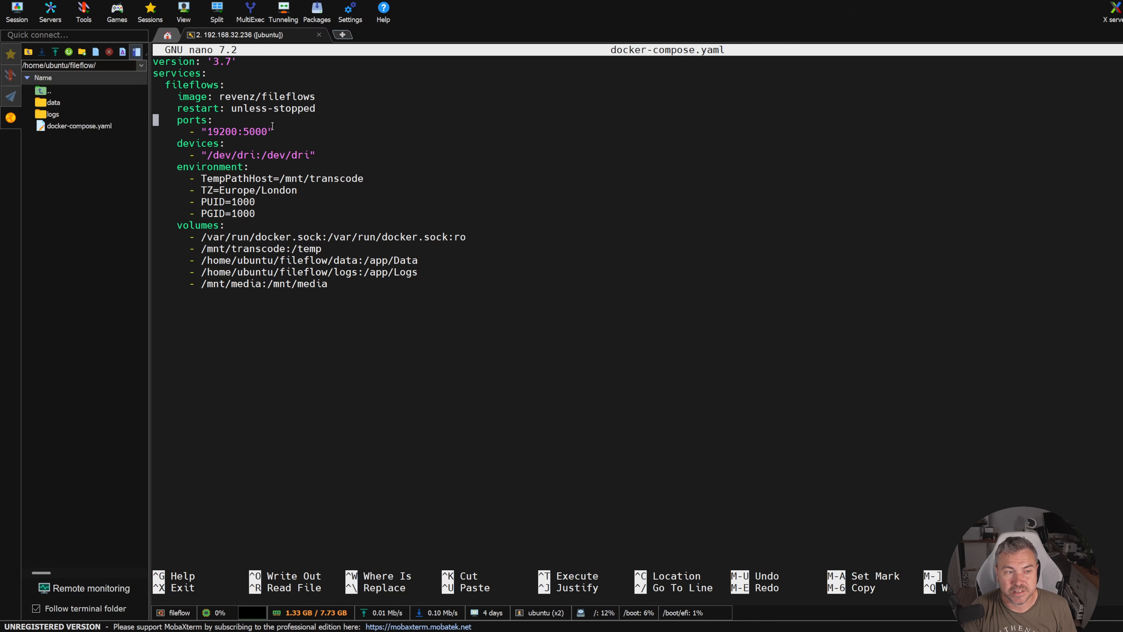
key("Down")
key("Right")
key("Right")
key("Right")
key("Right")
key("Right")
key("Right")
key("Right")
key("Right")
key("Right")
key("Right")
key("Right")
key("Right")
key("Right")
key("Right")
key("Right")
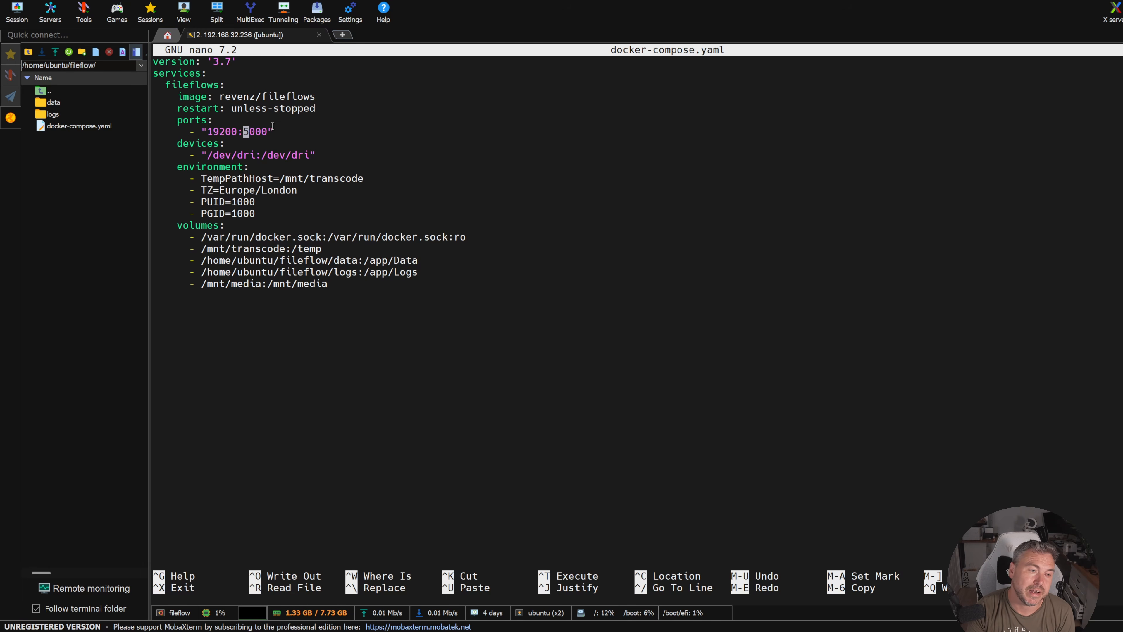
key("Down")
key("Down")
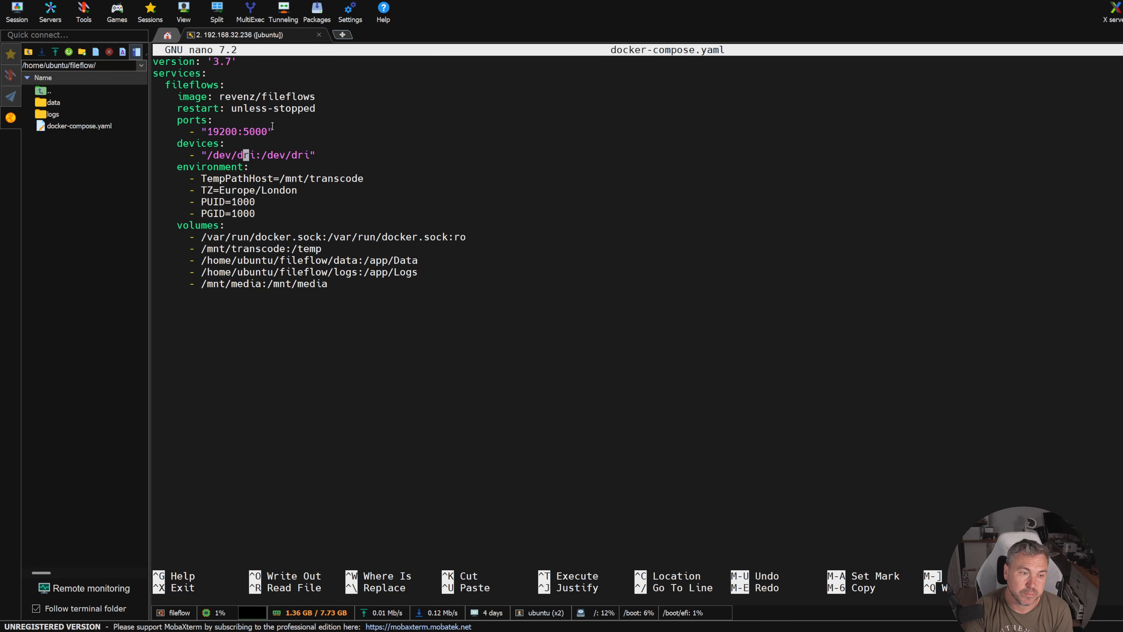
- Examine the environment entries in docker-compose.yaml, from TempPathHost and the time zone to PUID and PGID
key("Down")
key("Down")
key("Down")
key("Up")
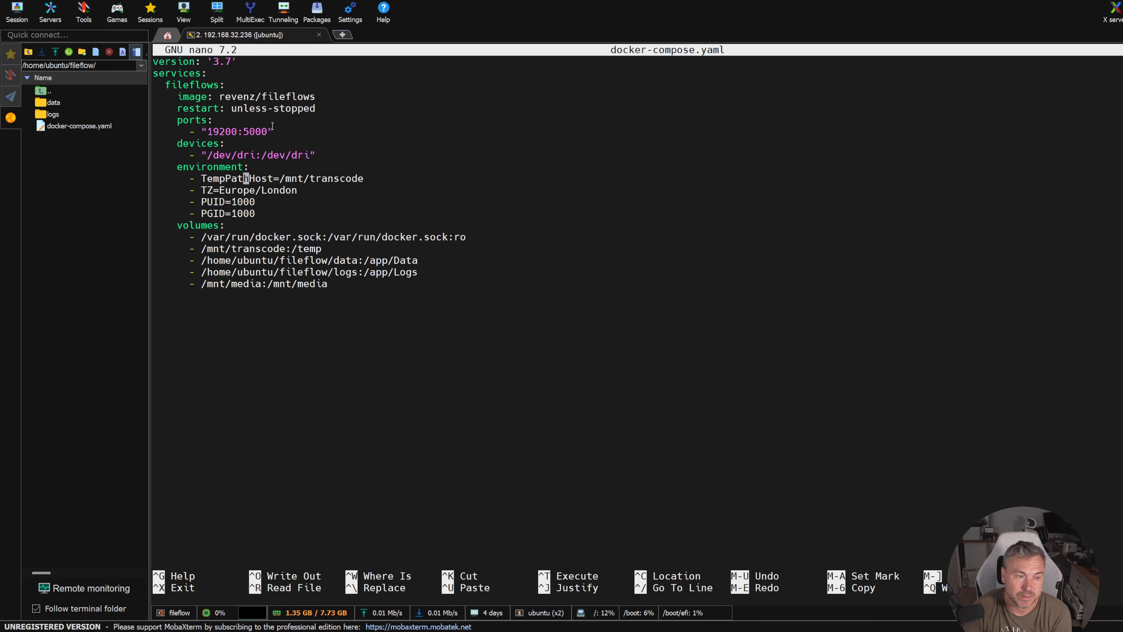
key("Down")
key("Down")
key("Down")
key("Down")
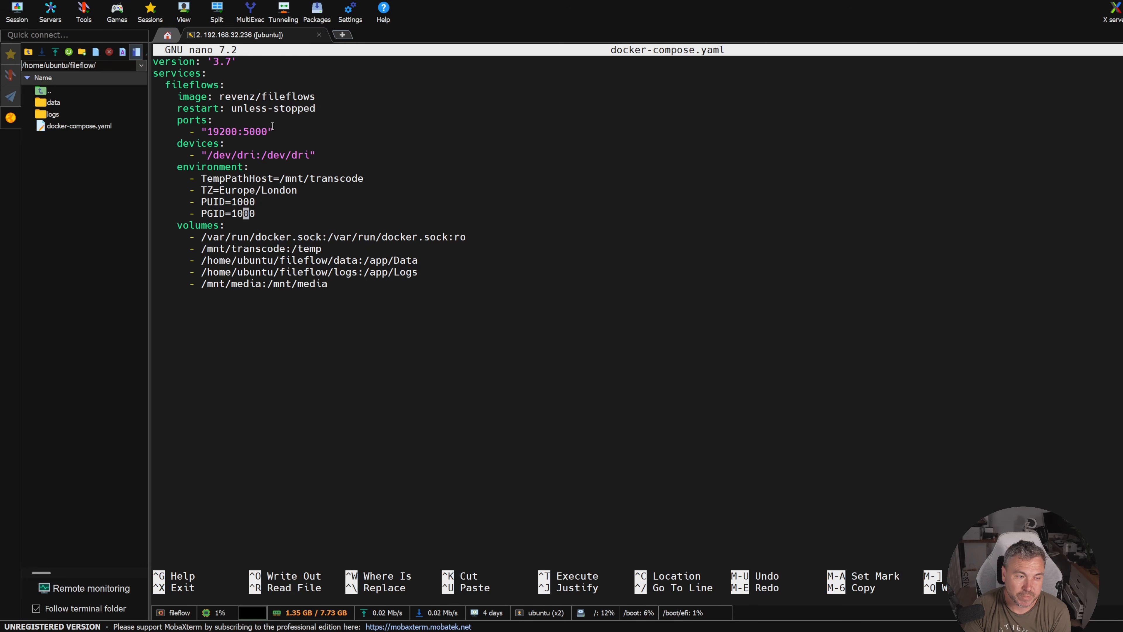
- Examine the docker.sock volume and the mapping of /mnt/transcode to /temp in docker-compose.yaml
key("Down")
key("Down")
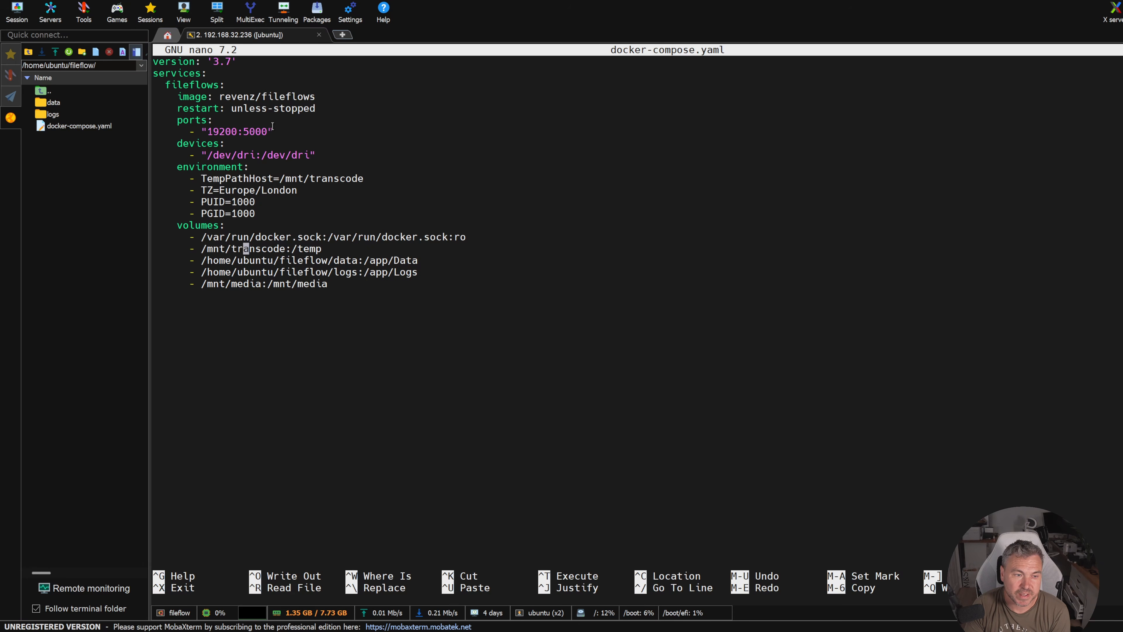
key("Up")
key("Down")
key("Right")
key("Right")
key("Right")
key("Right")
key("Right")
key("Right")
key("Right")
key("Right")
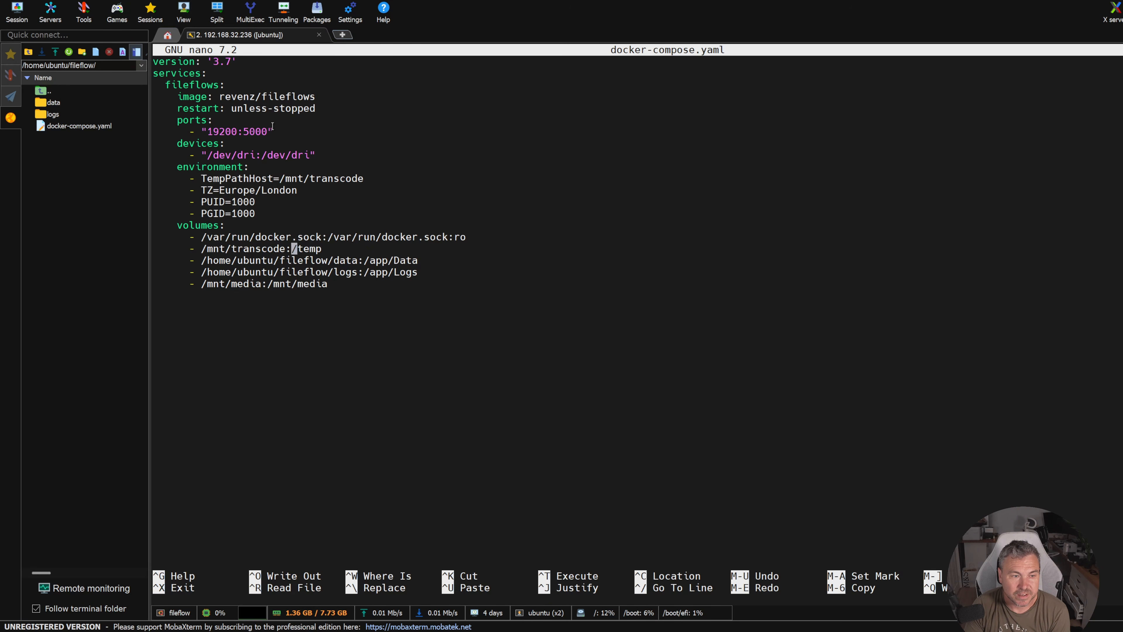
key("Right")
key("Right")
key("Right")
key("Right")
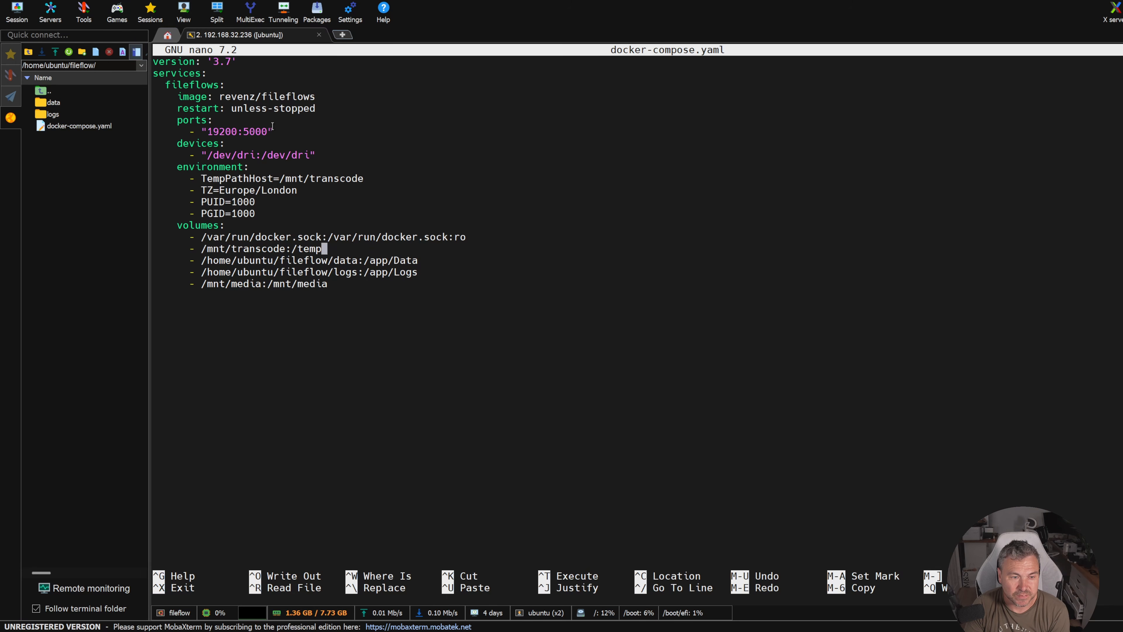
key("Left")
key("Left")
key("Left")
key("Left")
key("Left")
key("Left")
key("Left")
key("Down")
key("Up")
key("Right")
key("Right")
key("Right")
key("Right")
key("Right")
- Examine the data, logs and /mnt/media volume mappings at the end of docker-compose.yaml
key("Down")
key("Right")
key("Right")
key("Right")
key("Right")
key("Right")
key("Right")
key("Right")
key("Right")
key("Right")
key("Right")
key("Right")
key("Down")
key("Down")
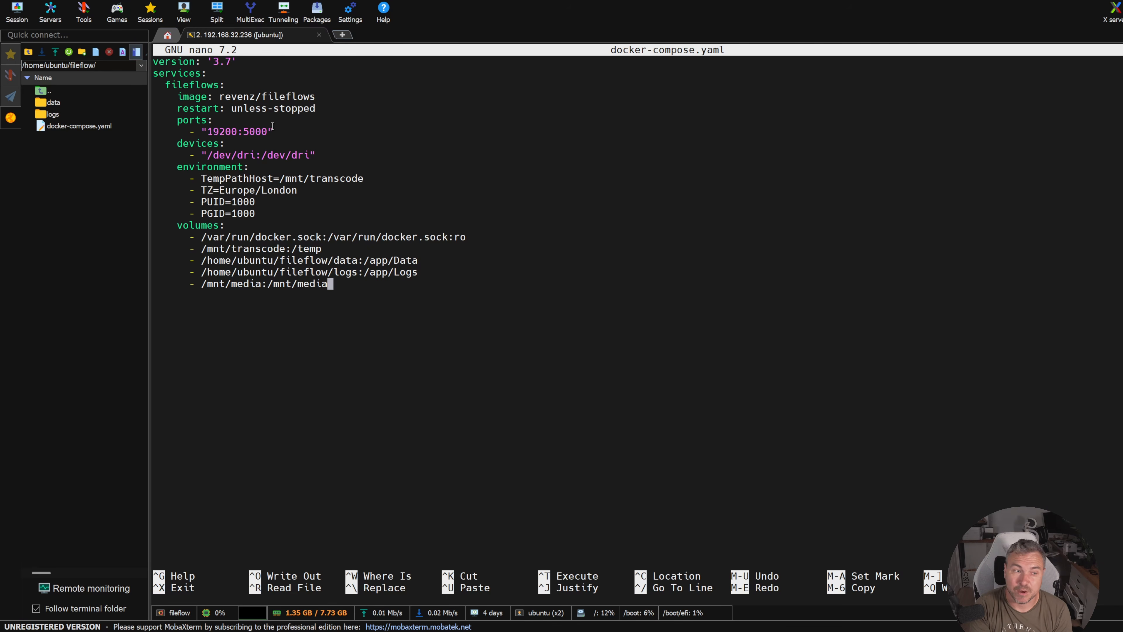
- Close docker-compose.yaml and start its service in the background with sudo docker compose up -d
key("ctrl+x")
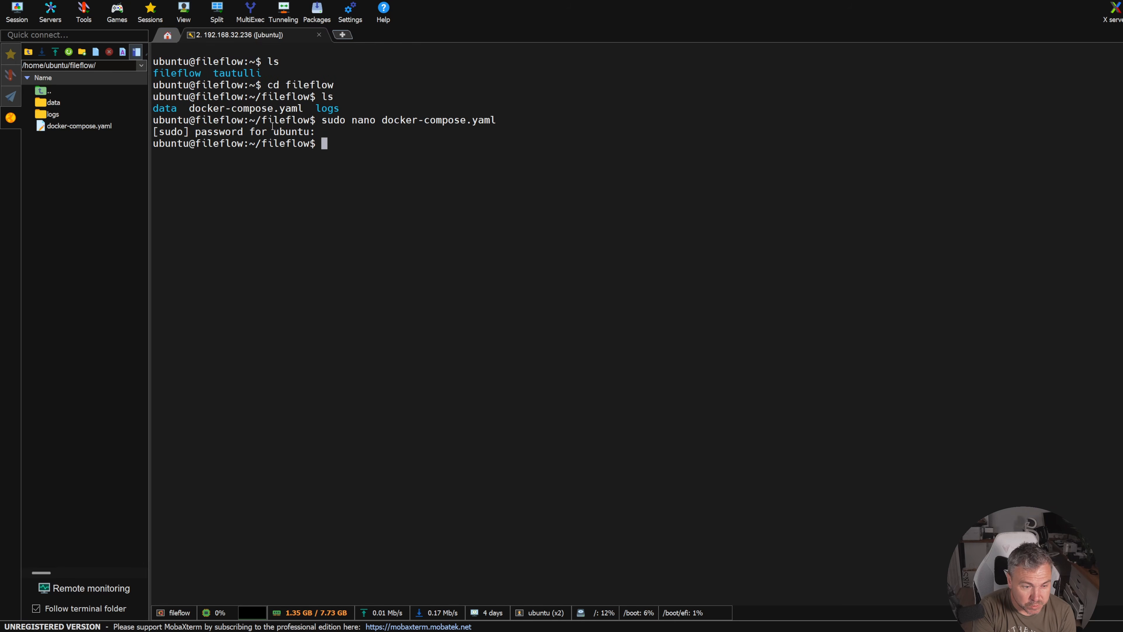
type("sudo")
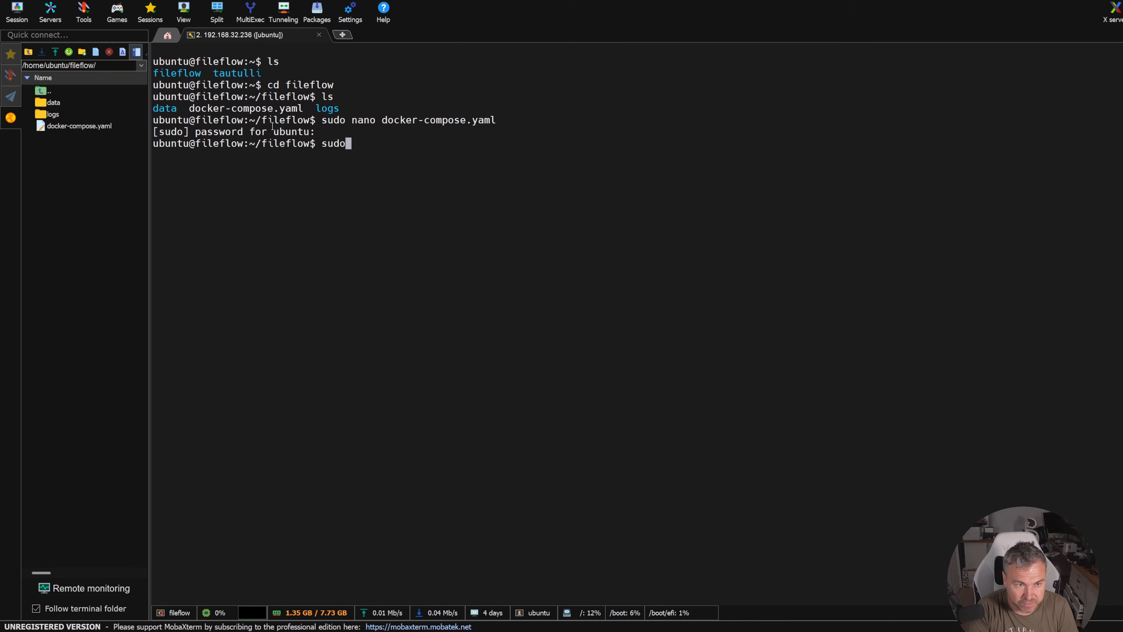
type(" docker ")
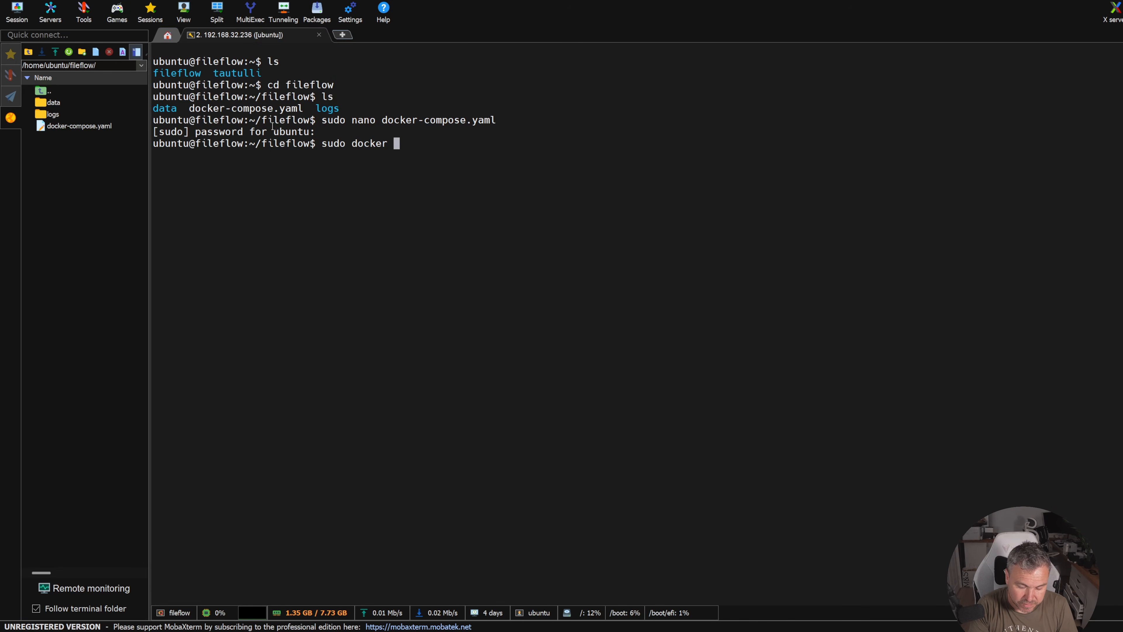
type("compose up -d")
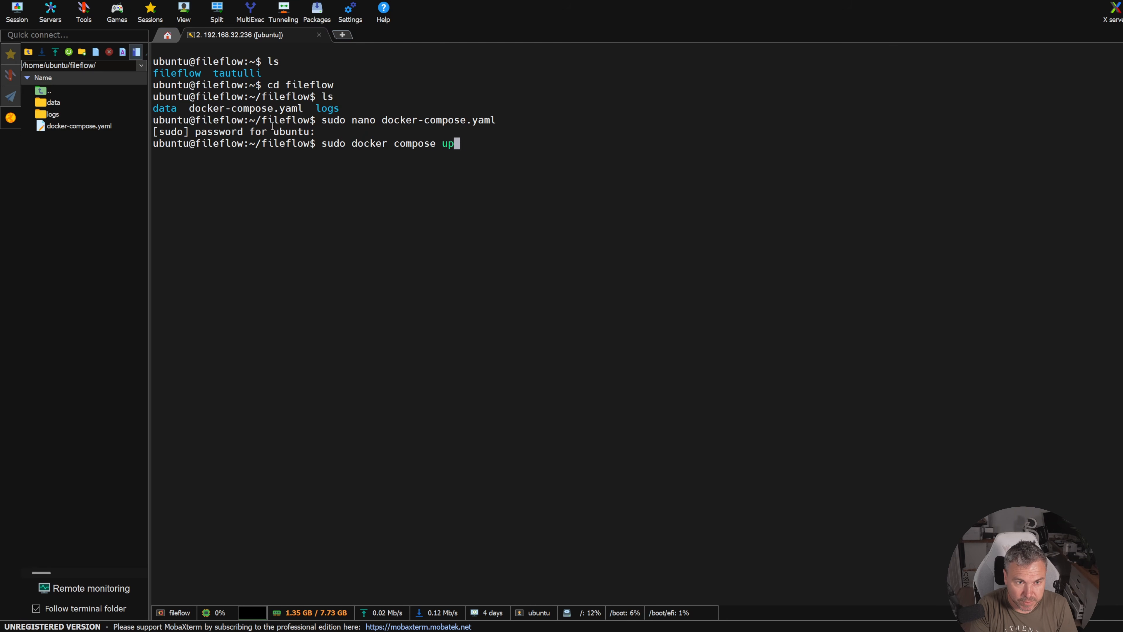
key("Return")
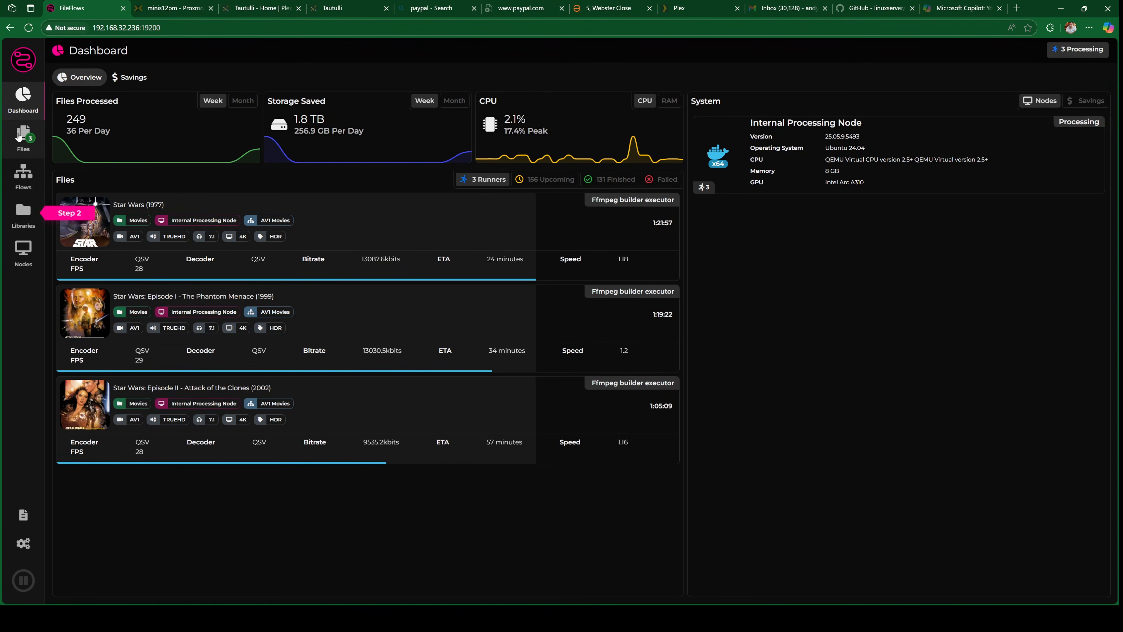
- In the FileFlows web interface, start a new flow from the Convert Video template
left_click(27, 186)
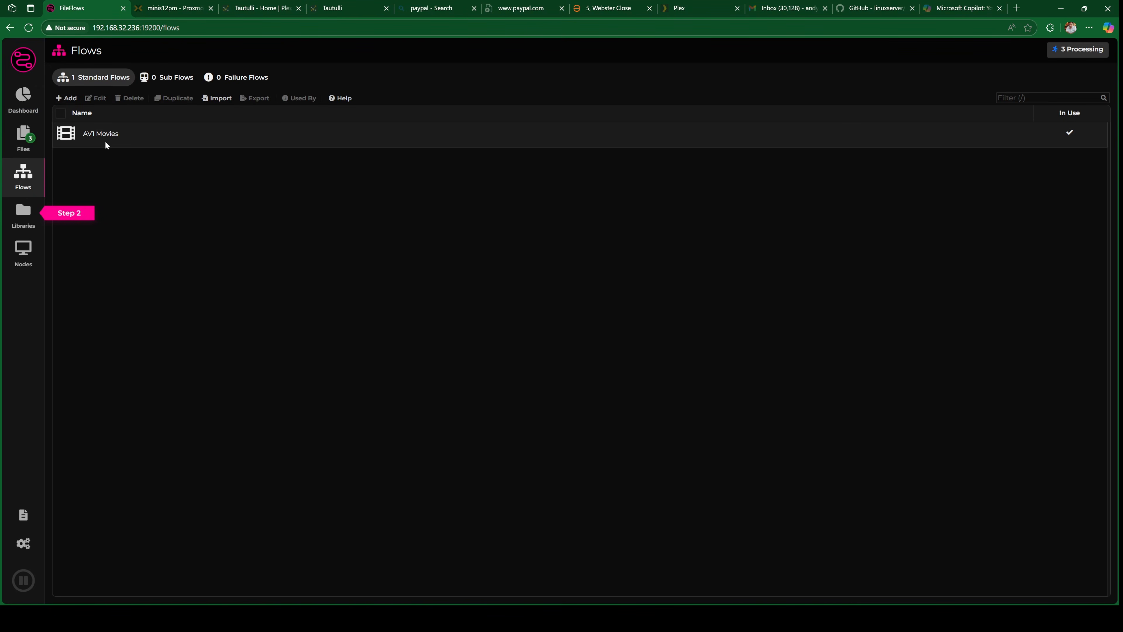
left_click(66, 98)
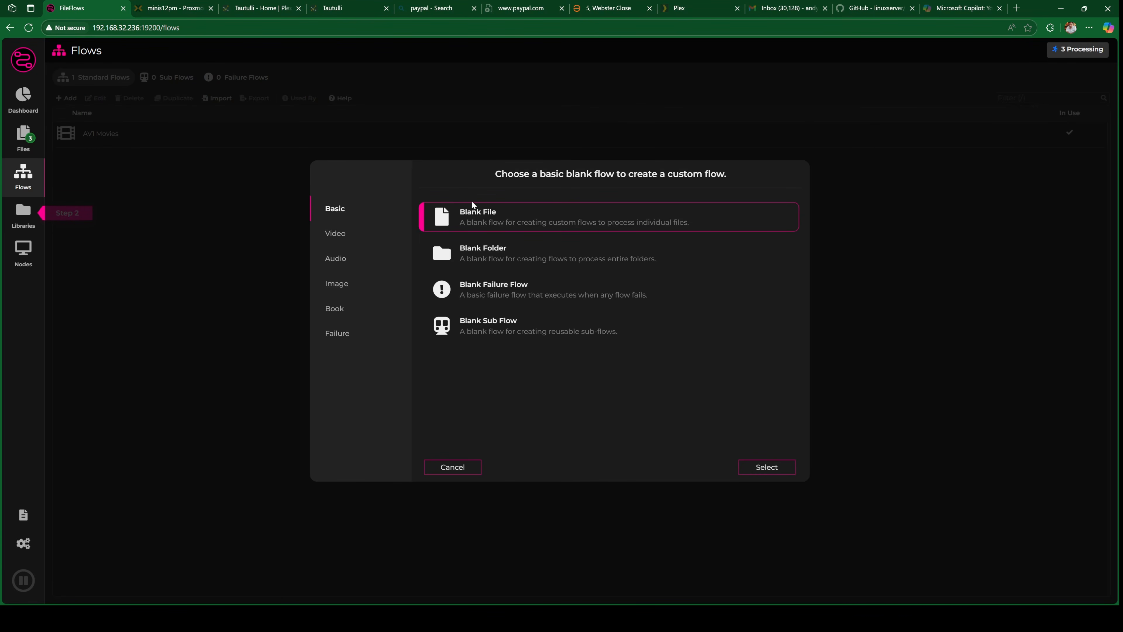
left_click(337, 235)
left_click(340, 207)
left_click(349, 235)
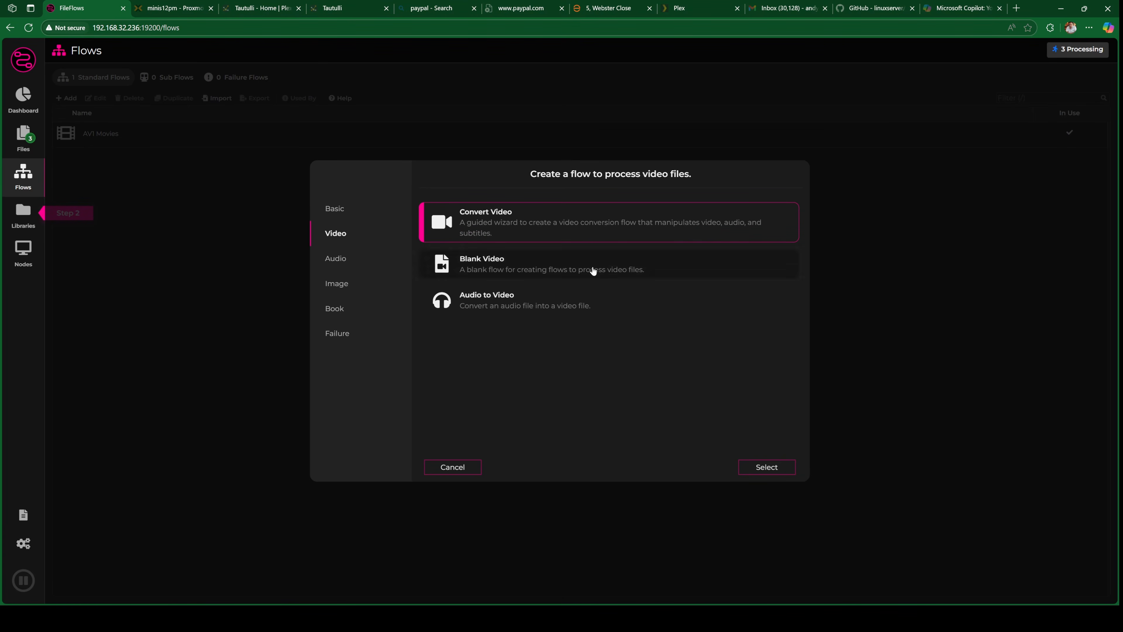
left_click(774, 467)
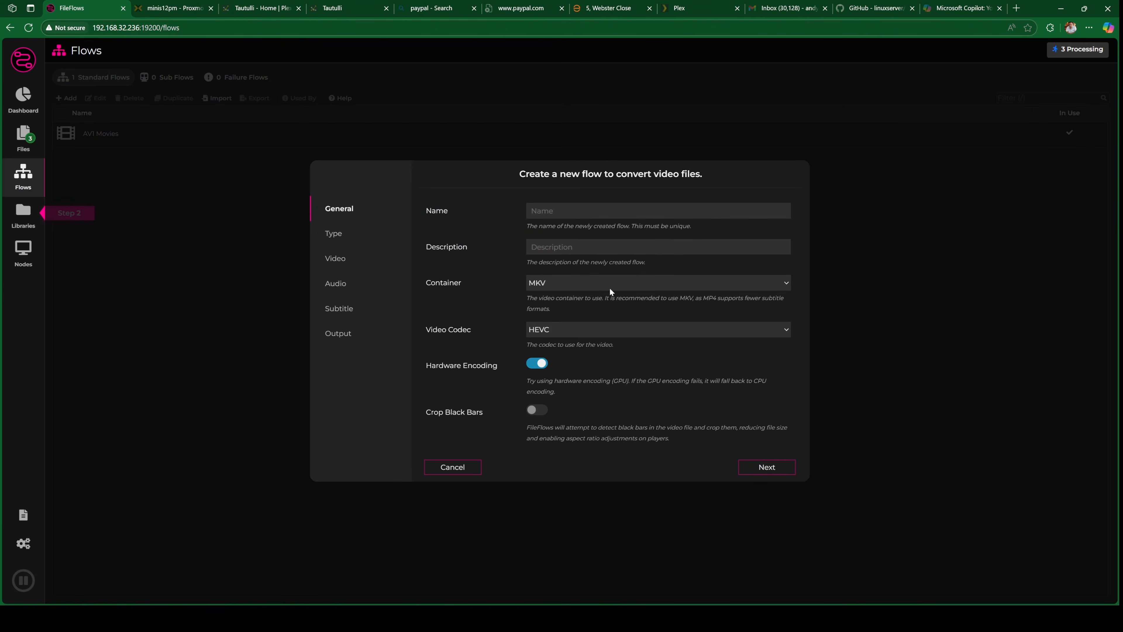
- Name the flow "TV to AV1" and set its video codec to AV1
left_click(549, 207)
type("TV ")
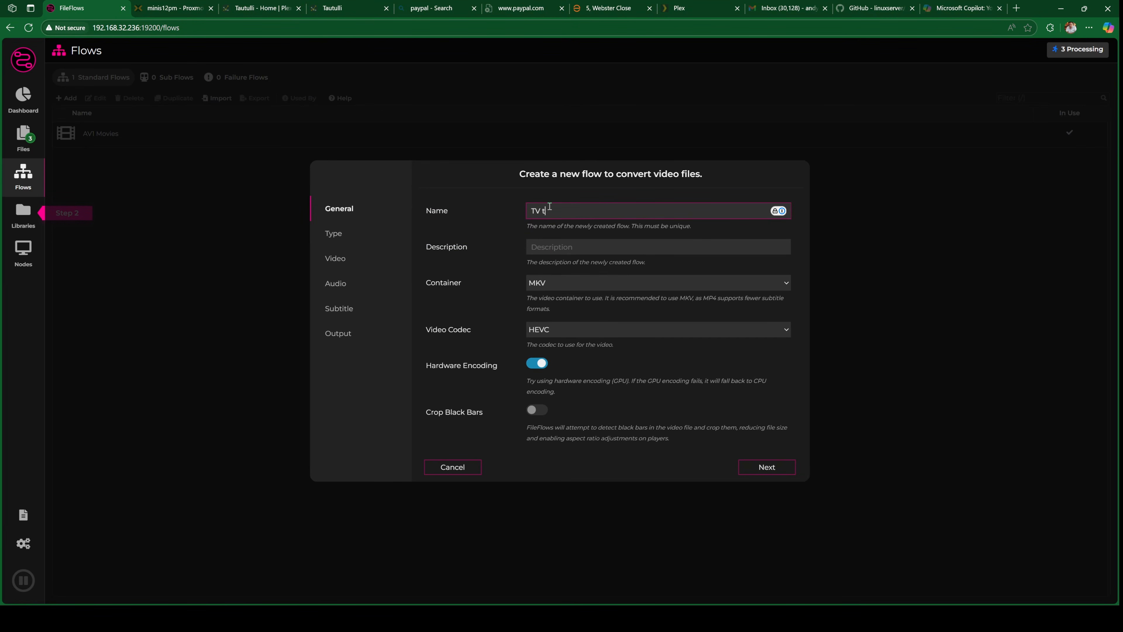
type("to AV1")
left_click(685, 330)
left_click(639, 380)
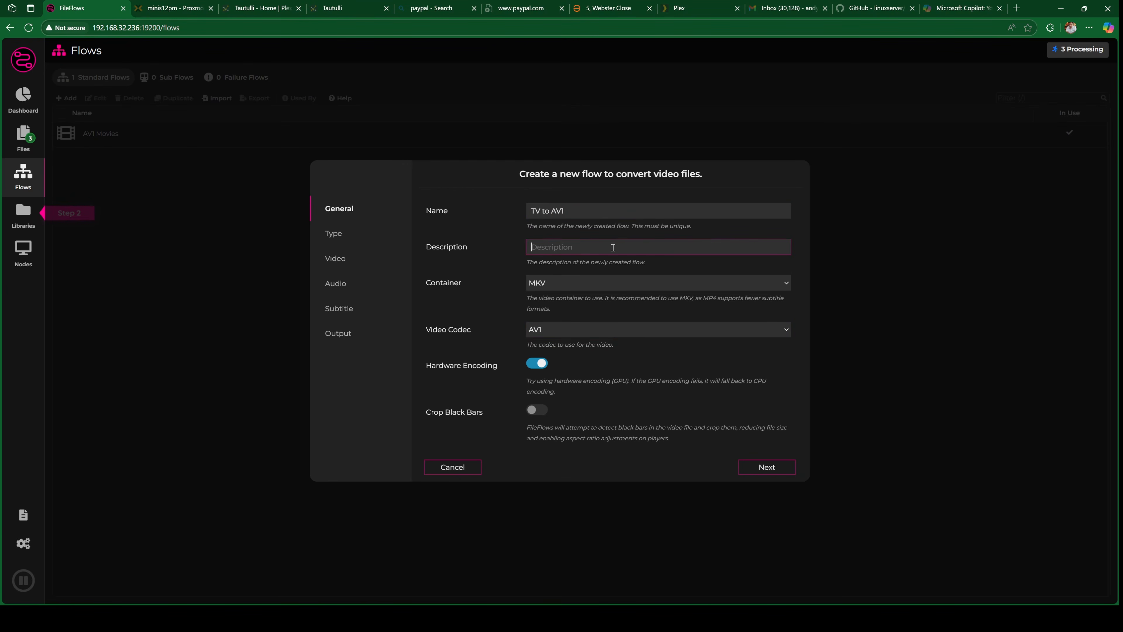
- Enter the flow description "Take TV shows and convert them to AV1" and continue to the video type choice
type("Take TV shows and convert them to AV1")
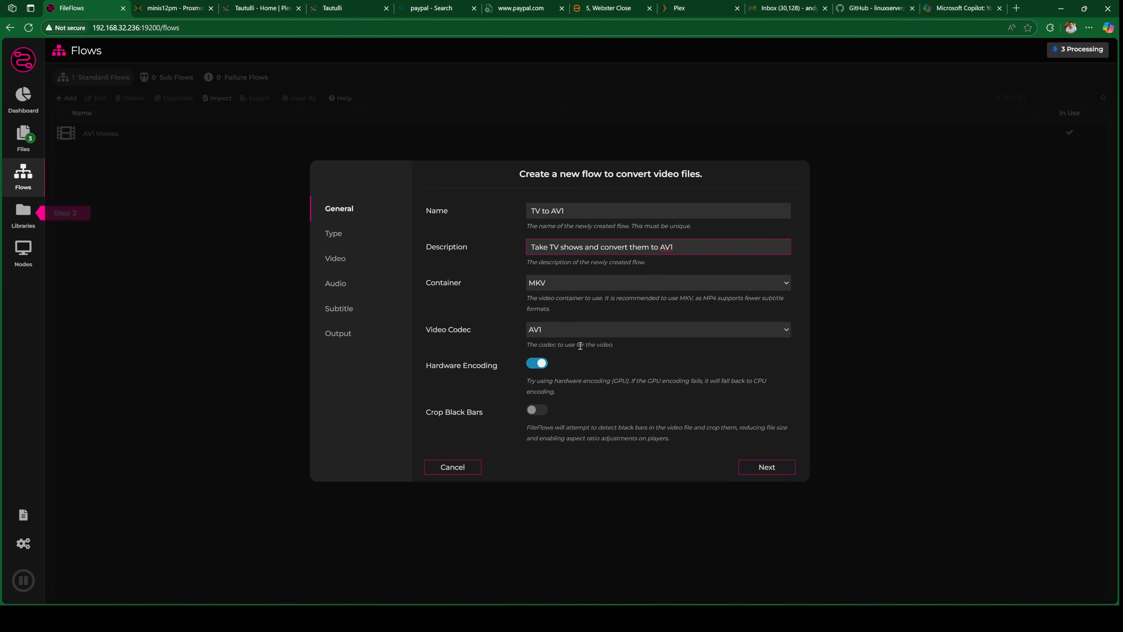
left_click(781, 468)
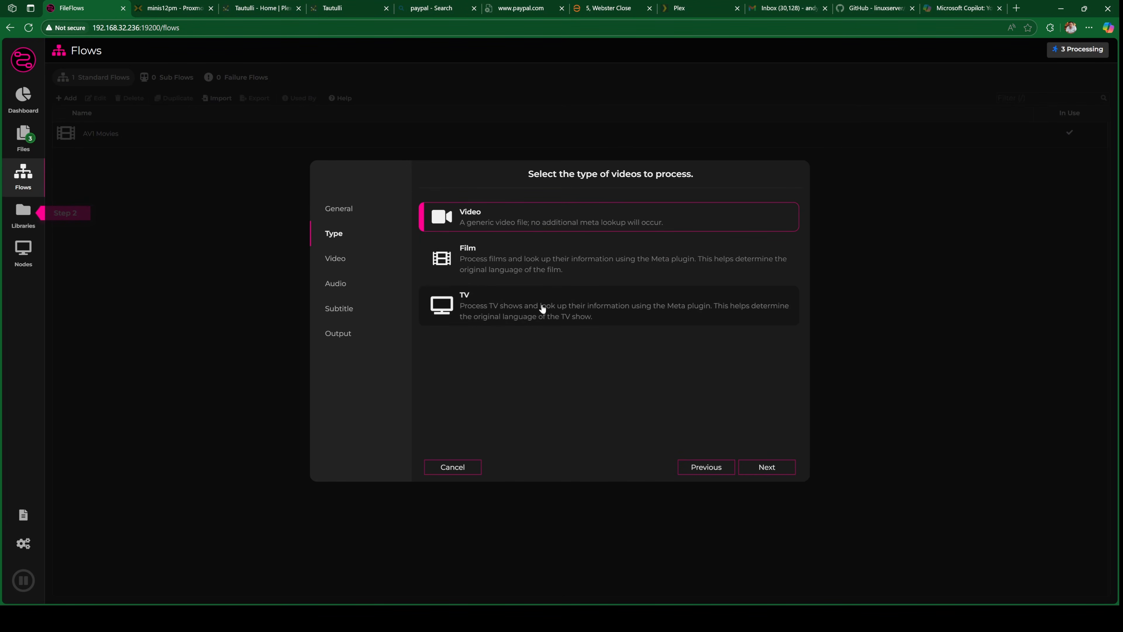
- Set the flow to process TV shows and encode video by Quality at the Recommended level
left_click(593, 312)
left_click(770, 471)
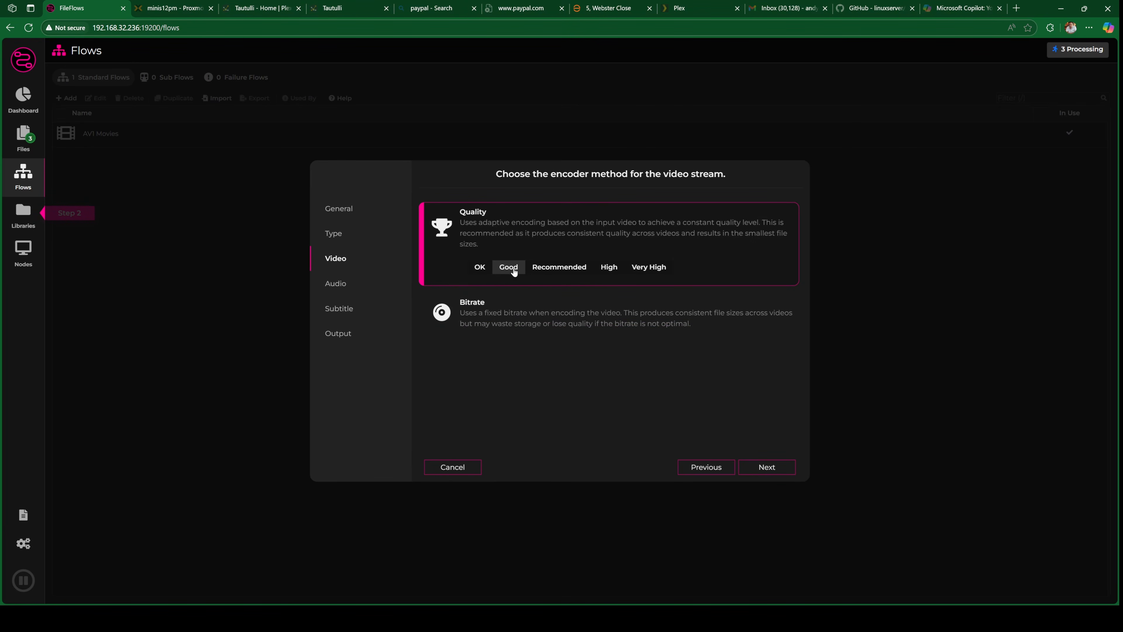
left_click(555, 272)
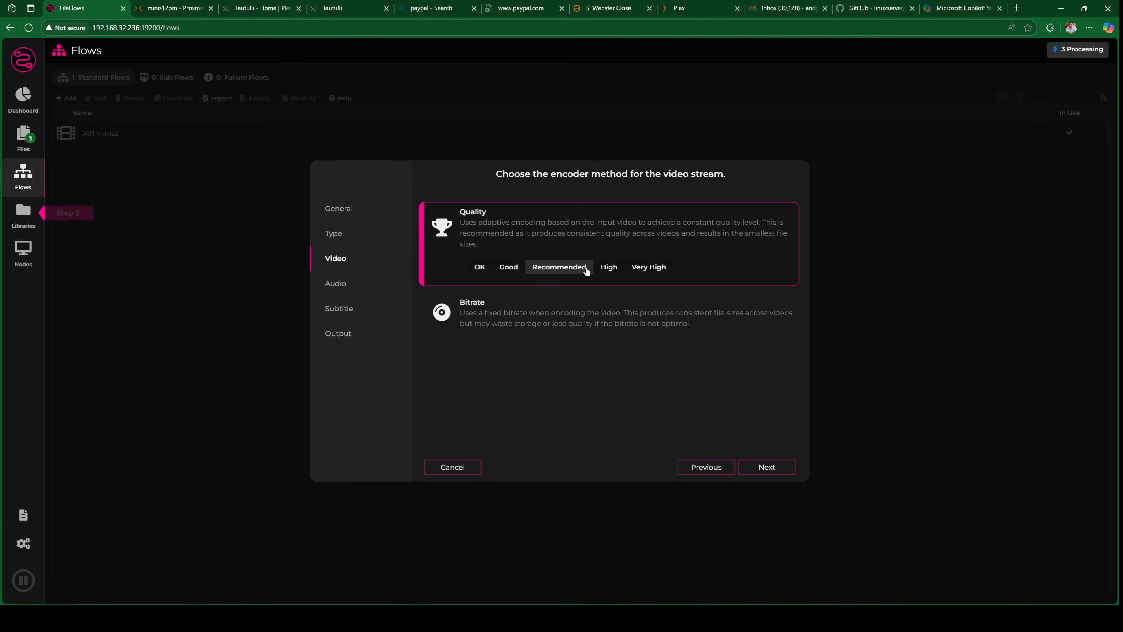
left_click(767, 470)
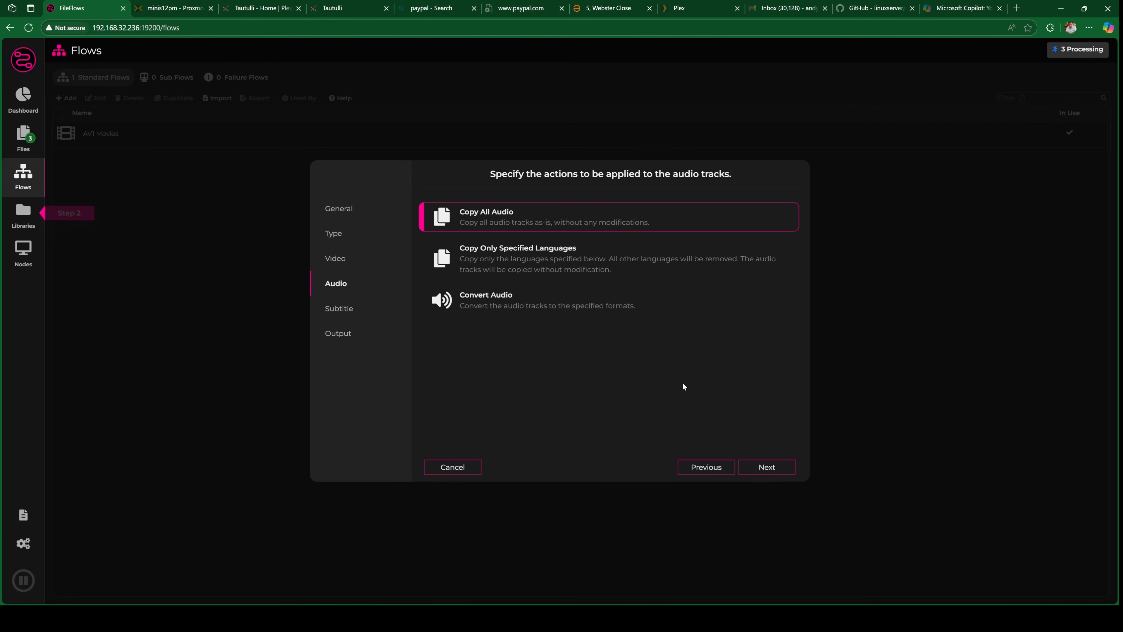
- Copy only specified audio languages, removing Original Language so that only English is kept
left_click(591, 270)
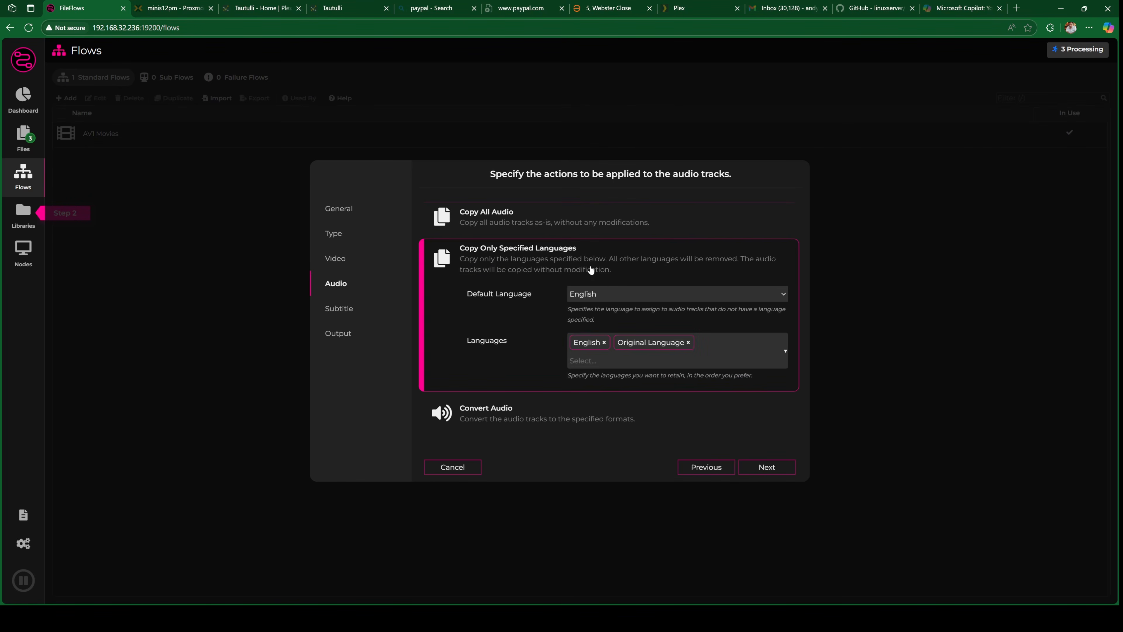
left_click(688, 343)
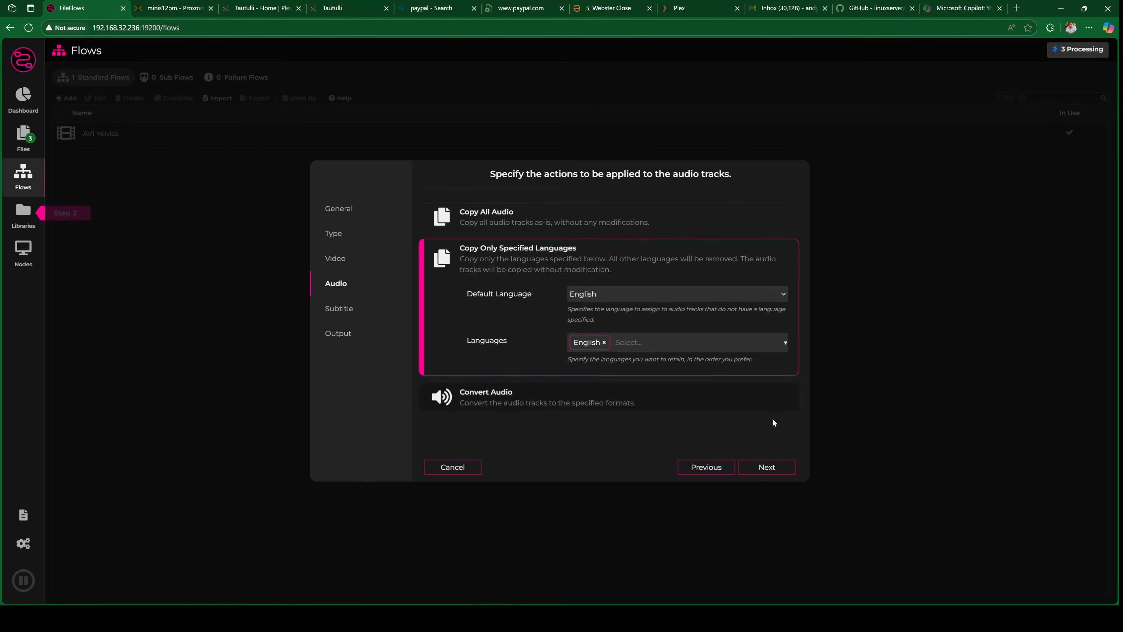
left_click(774, 470)
- Keep only English subtitles and finish the flow with its output set to Replace Original
left_click(533, 265)
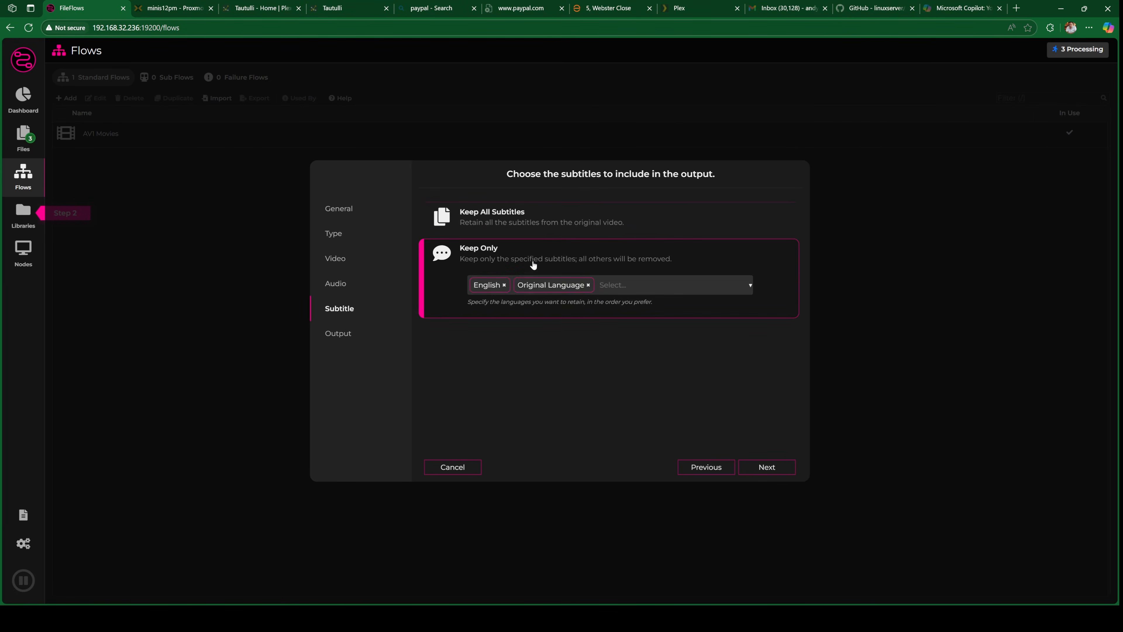
left_click(588, 286)
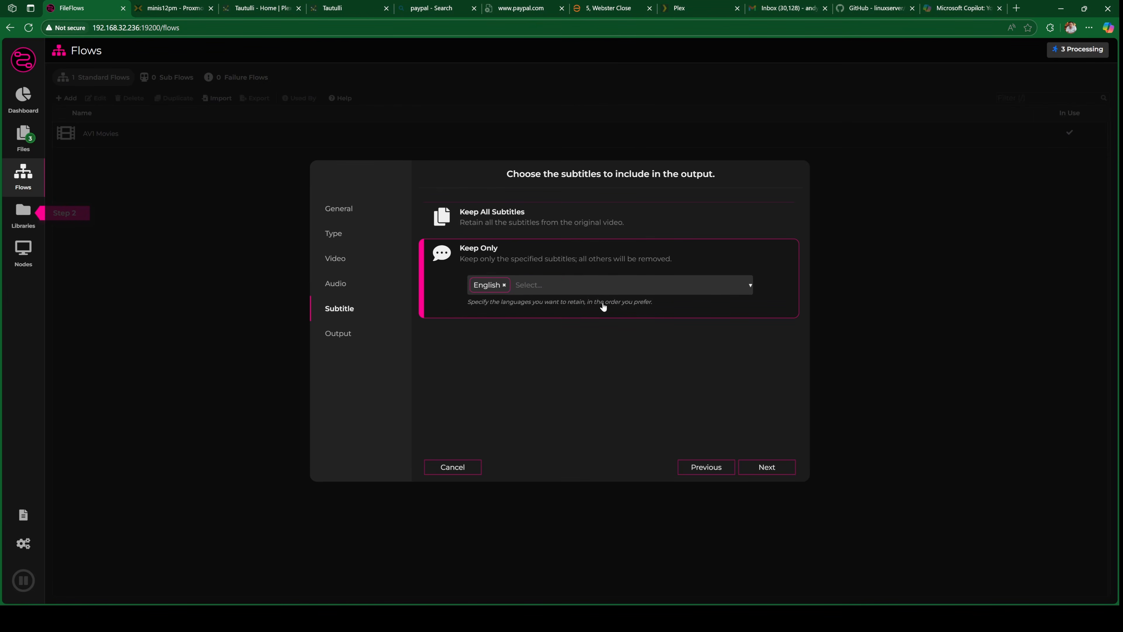
left_click(765, 470)
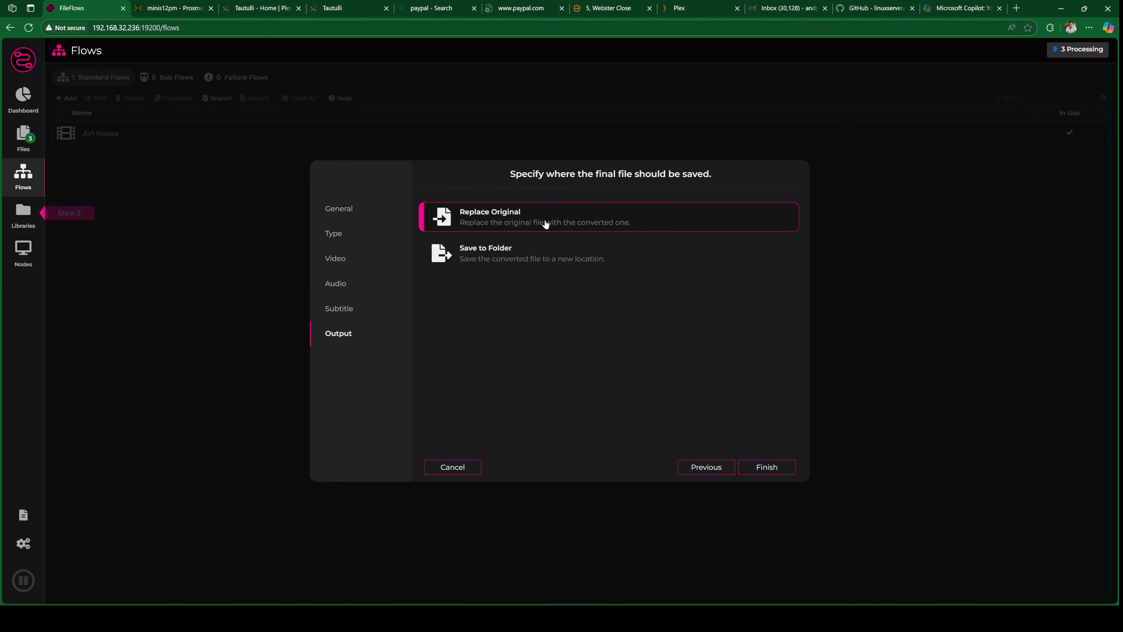
left_click(771, 471)
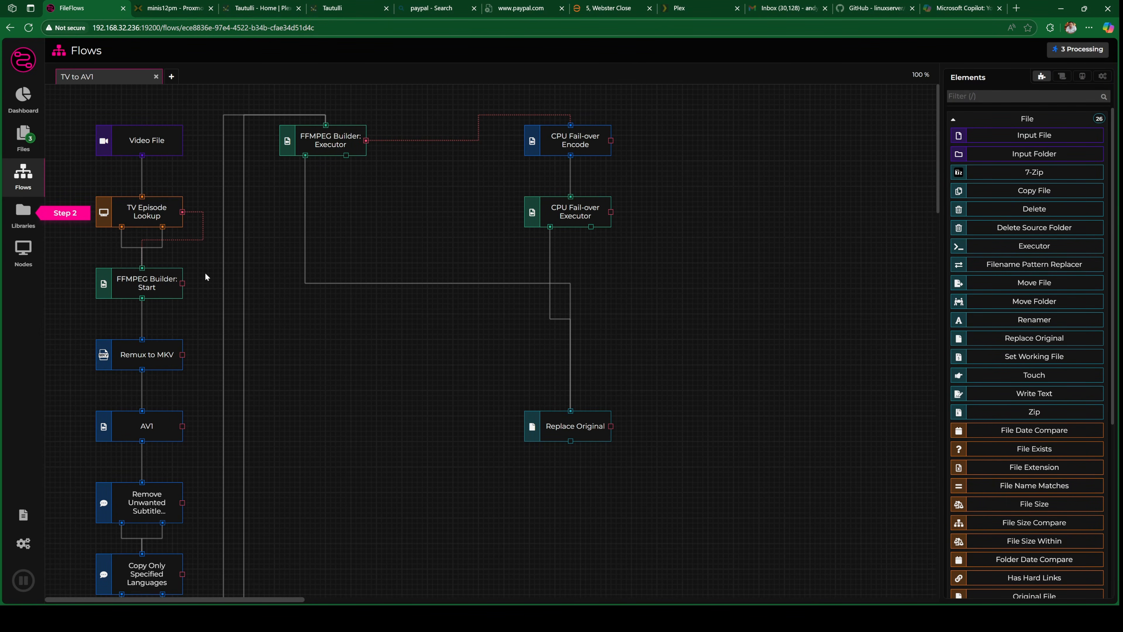
- Start a new library of type Files and name it TV
left_click(30, 215)
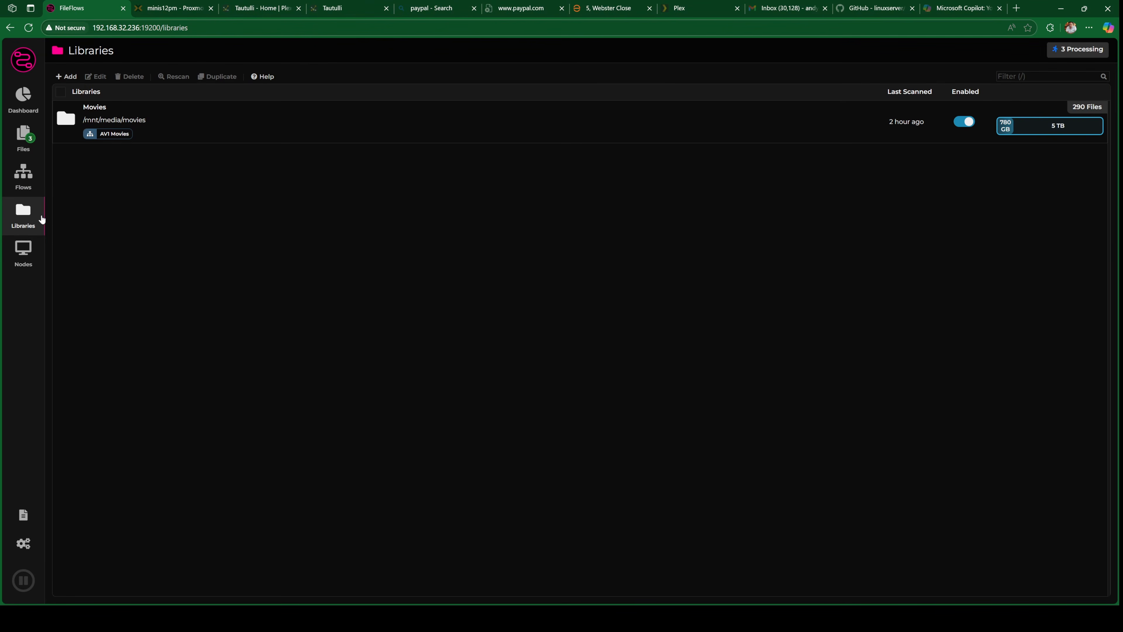
left_click(67, 77)
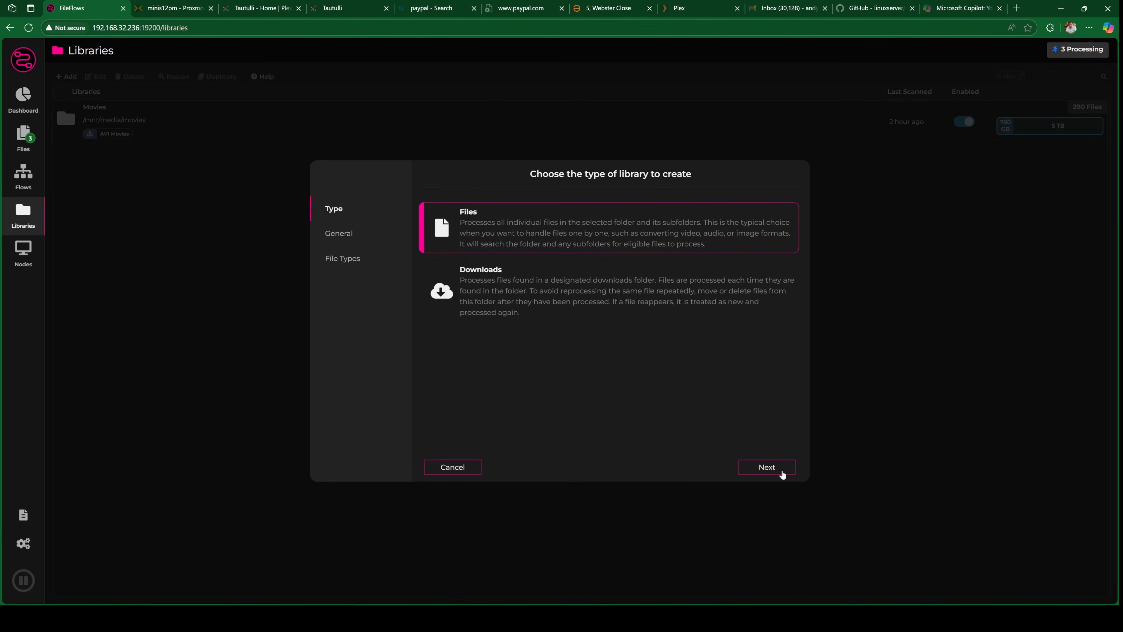
left_click(768, 467)
left_click(550, 207)
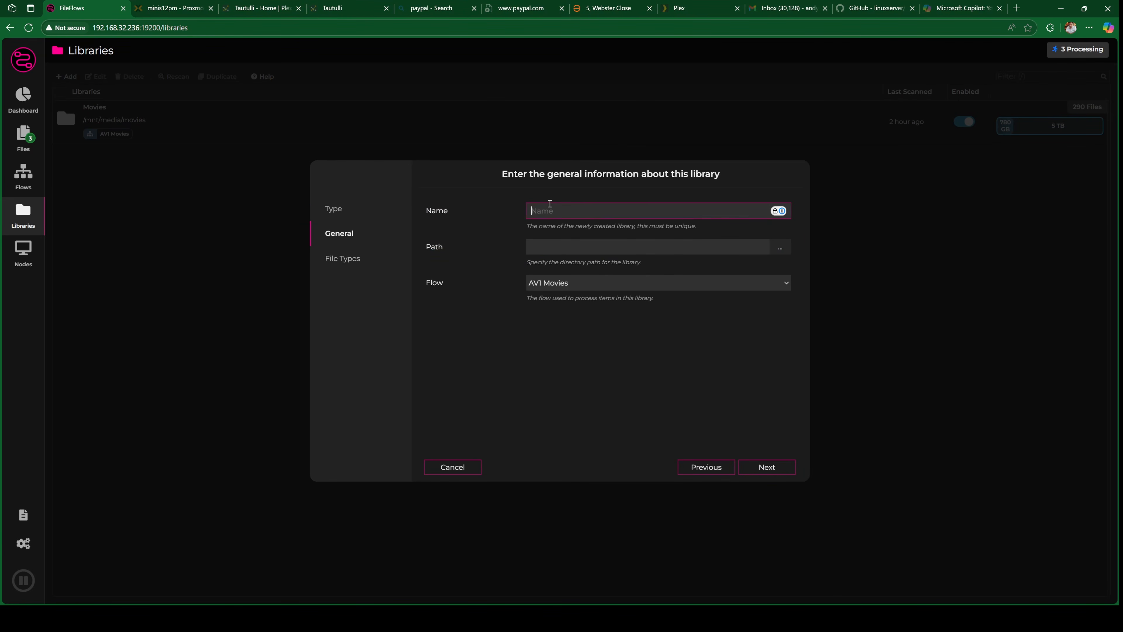
type("TV")
- Set the TV library's path to the /mnt/media/tv folder
left_click(772, 249)
left_click(472, 218)
double_click(472, 221)
scroll(539, 323, "down", 2)
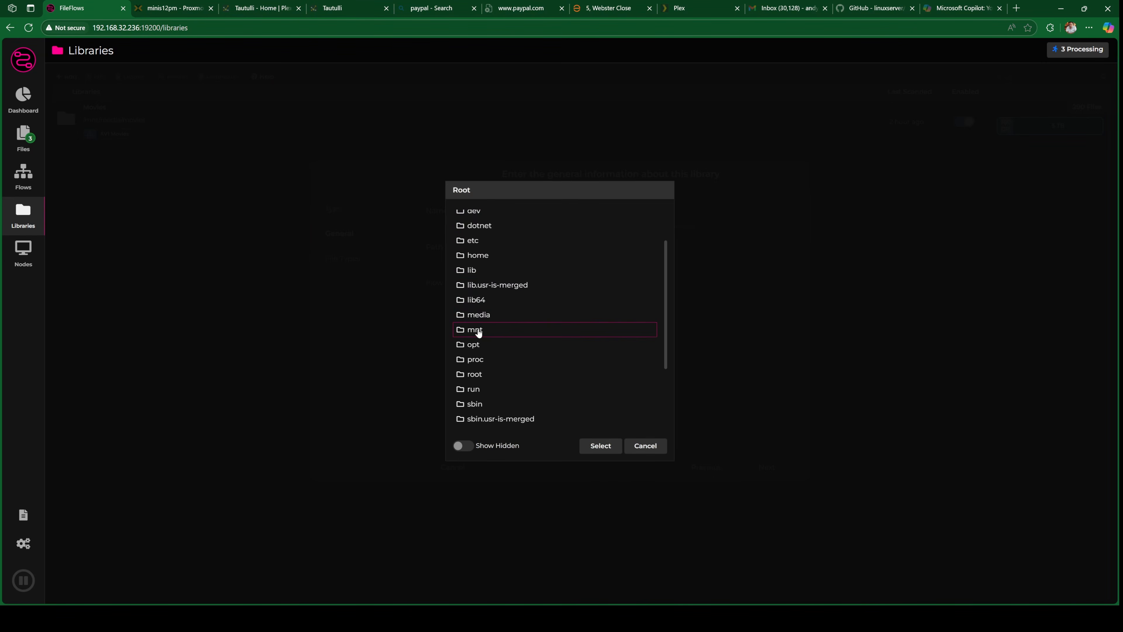
double_click(476, 329)
double_click(480, 234)
double_click(476, 246)
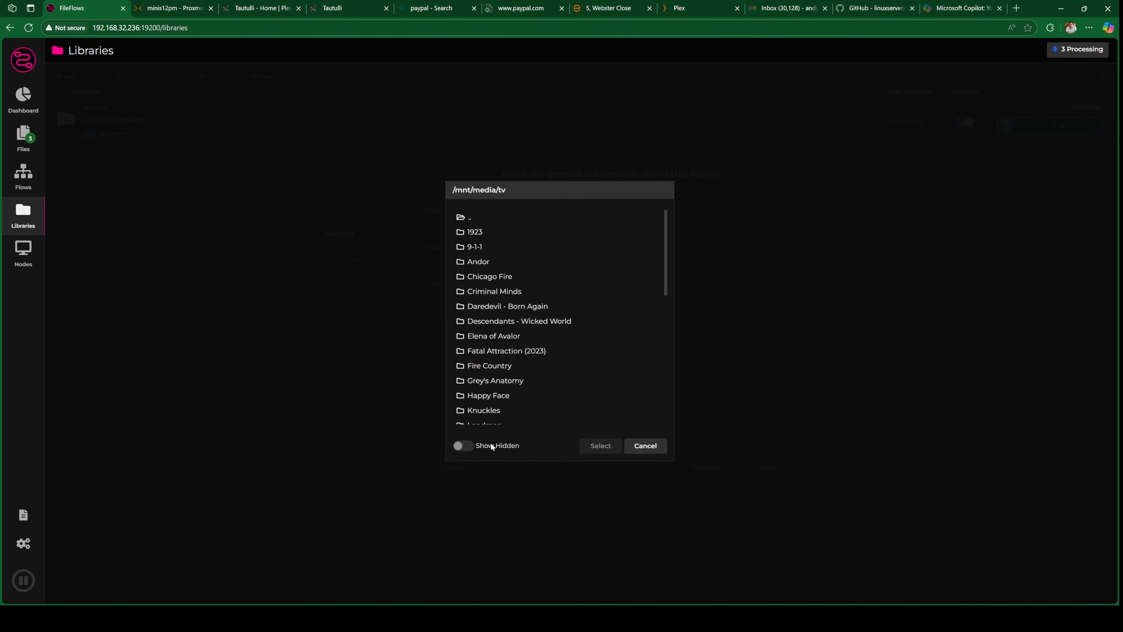
left_click(472, 216)
left_click(588, 444)
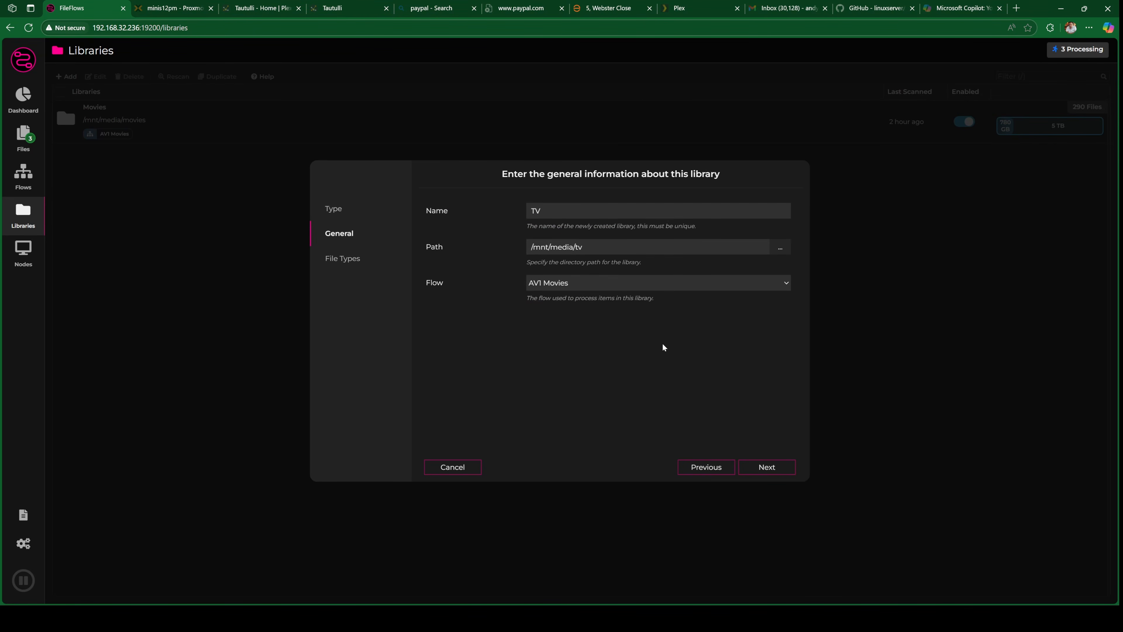
- Finish creating the TV library with Video as the file type to process
left_click(767, 468)
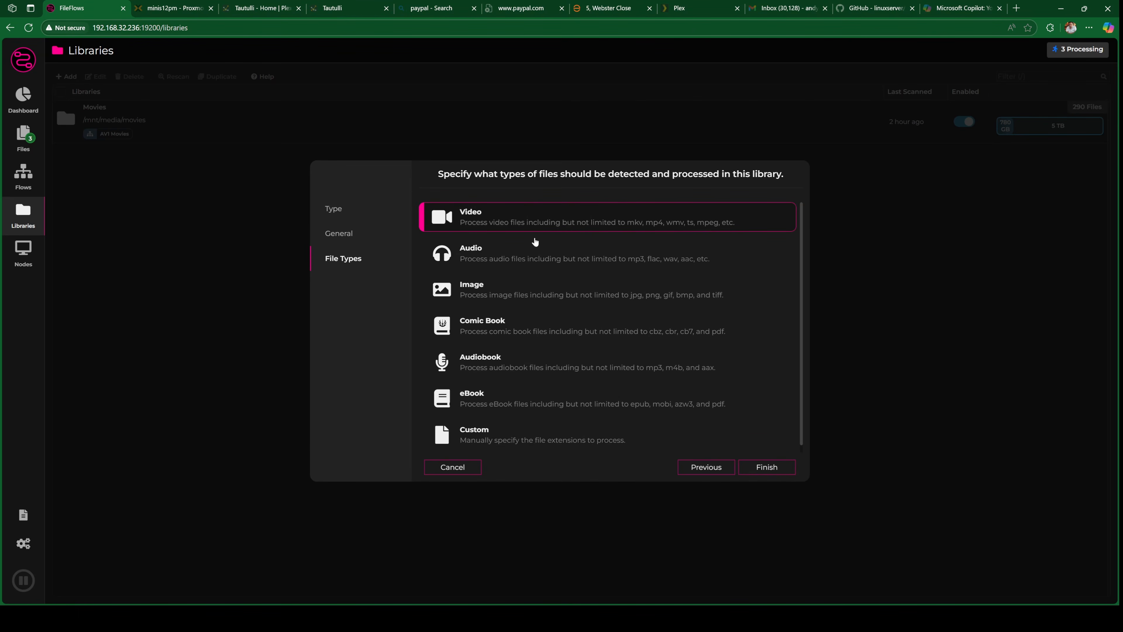
scroll(570, 367, "down", 1)
scroll(577, 371, "up", 1)
left_click(784, 470)
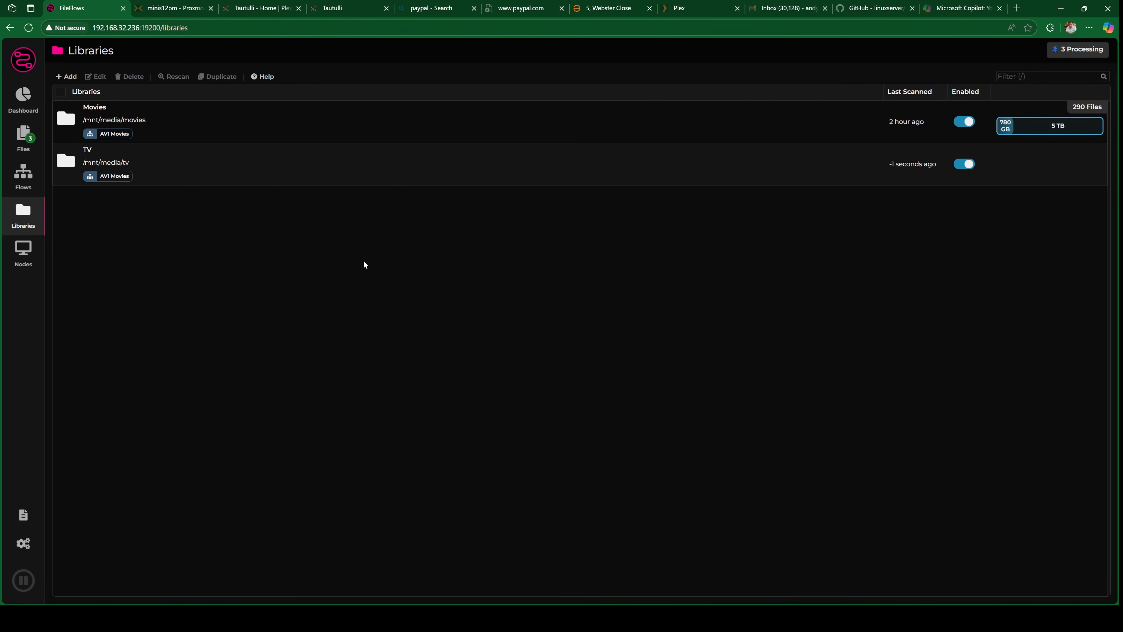
- Examine the dashboard, the files being processed and the queue of unprocessed files
left_click(27, 98)
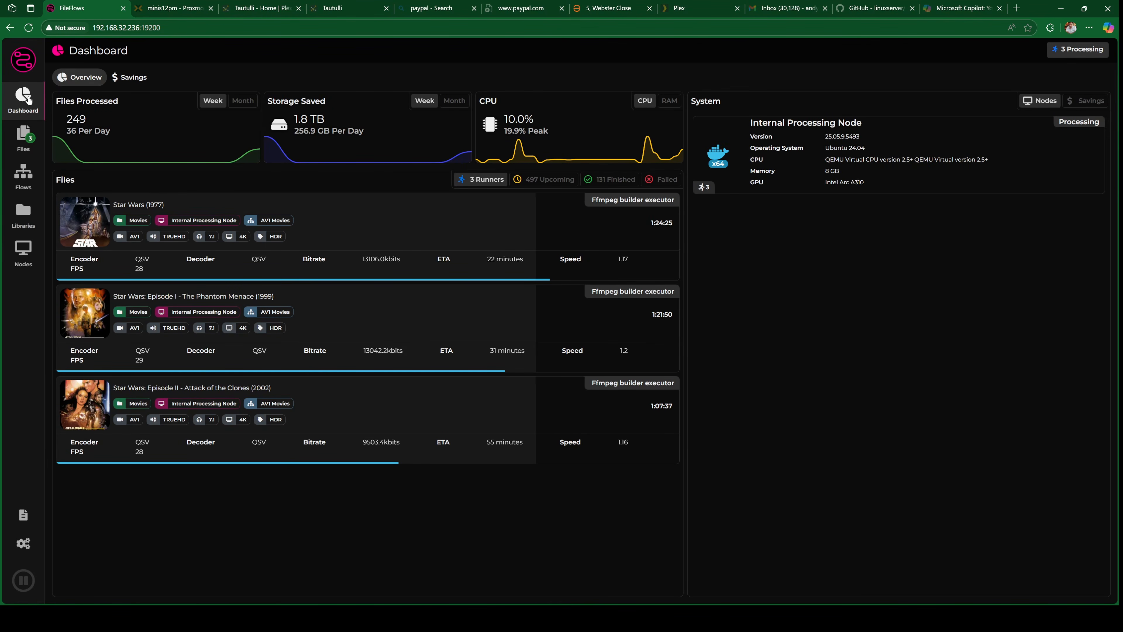
left_click(23, 141)
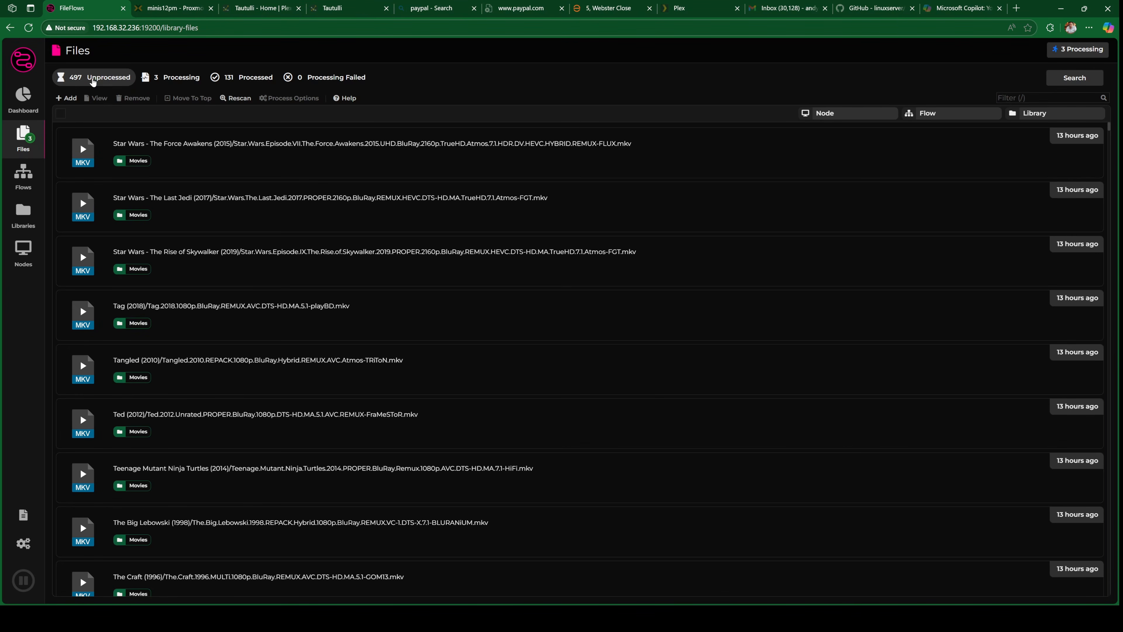
left_click(190, 83)
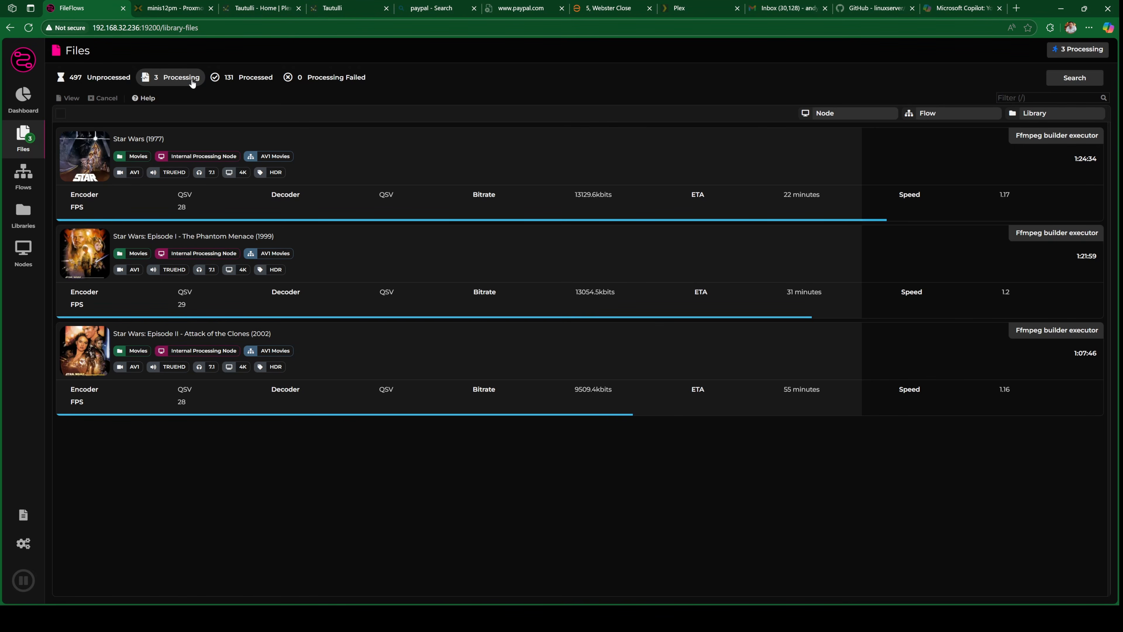
left_click(126, 78)
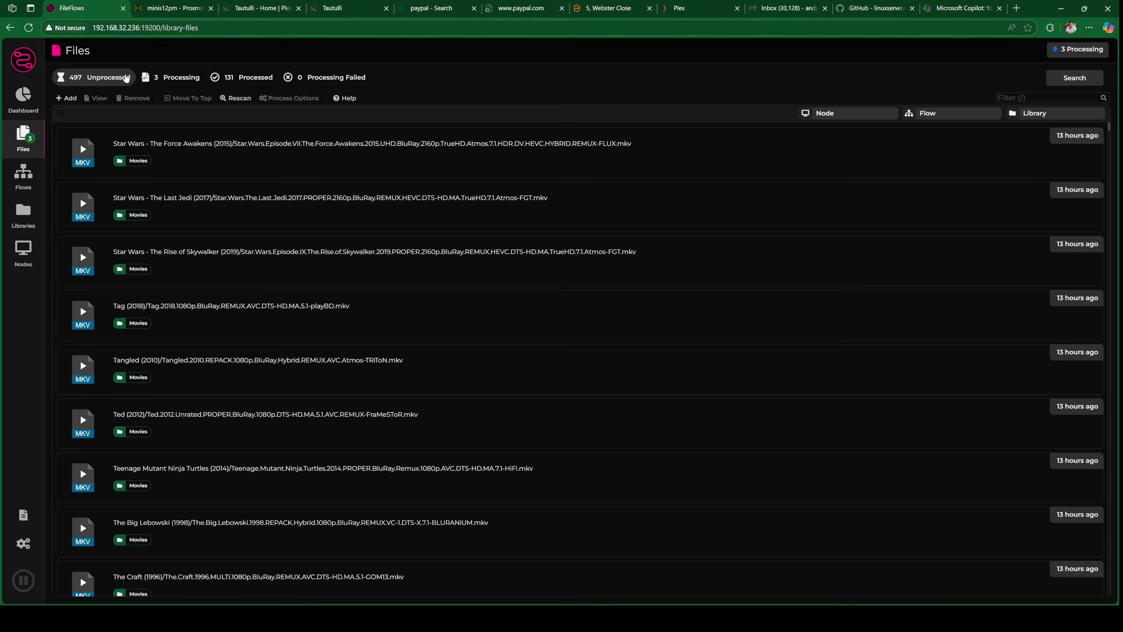
scroll(367, 244, "down", 10)
scroll(447, 300, "down", 10)
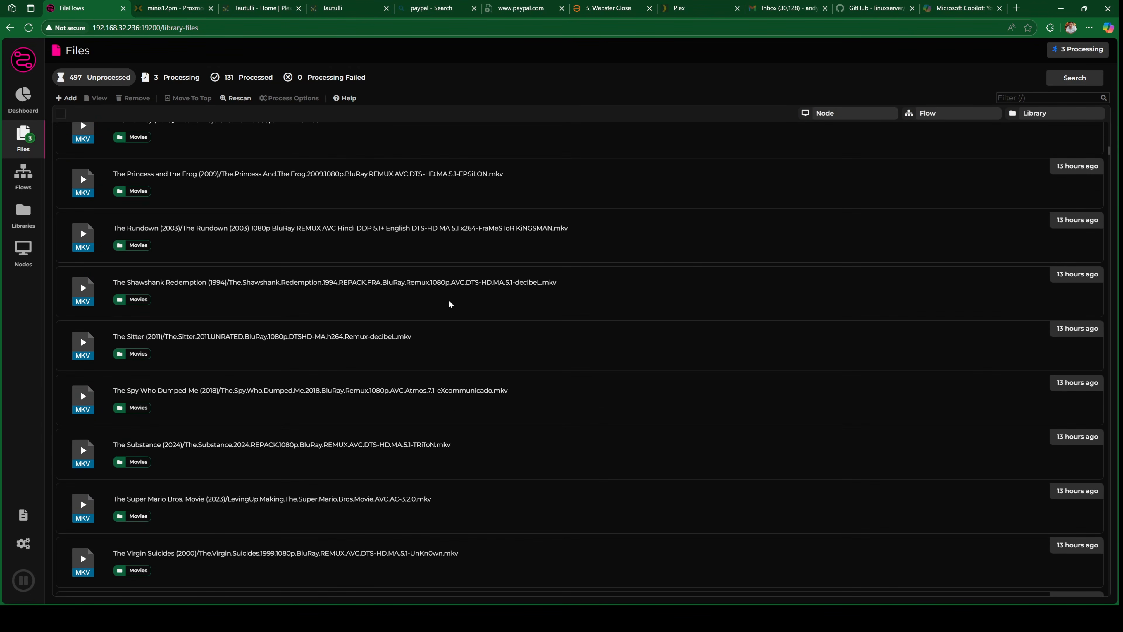
scroll(453, 313, "down", 10)
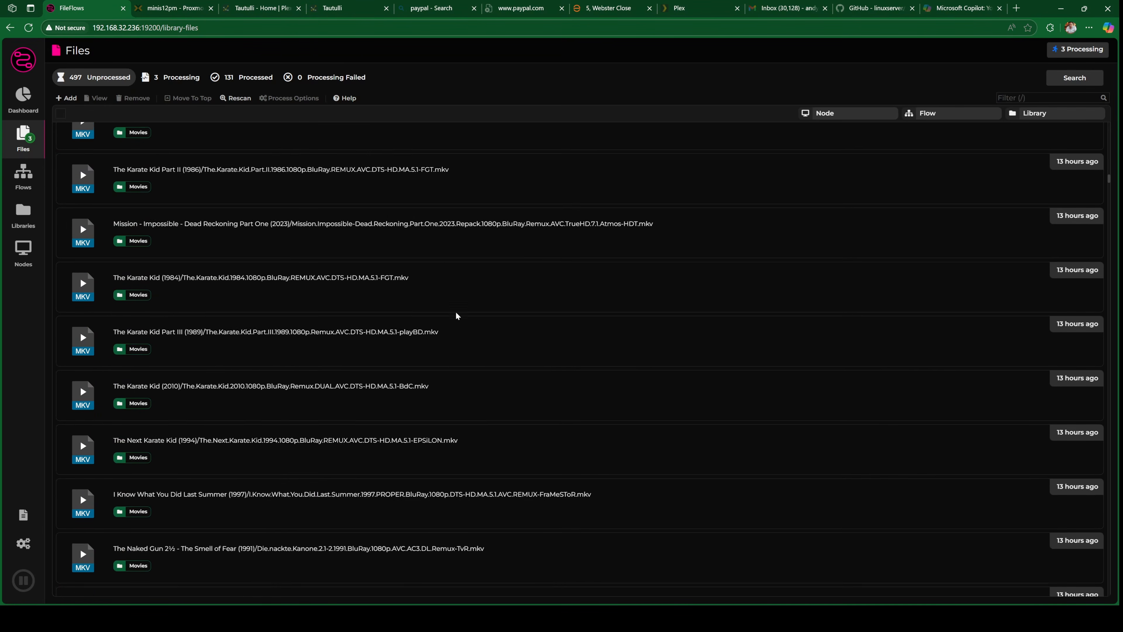